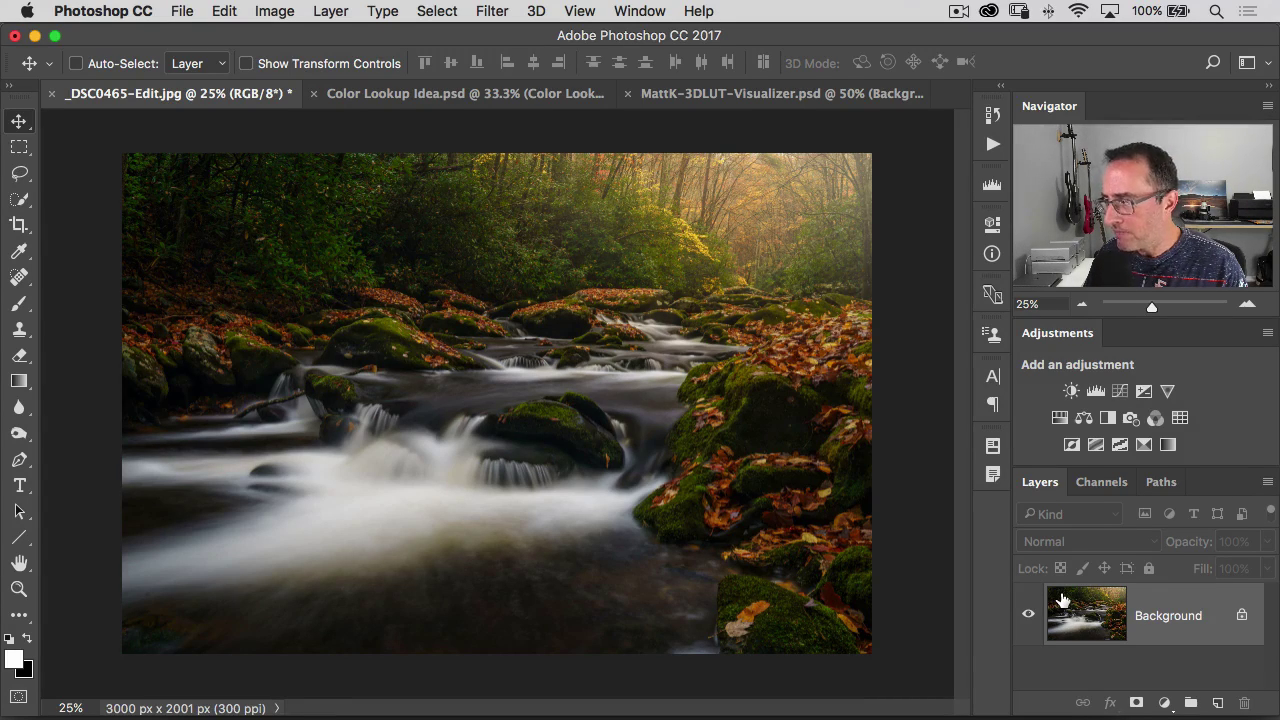
Step: Show the Adjustments panel from the Window menu and add a Color Lookup adjustment layer above Background
left_click(645, 11)
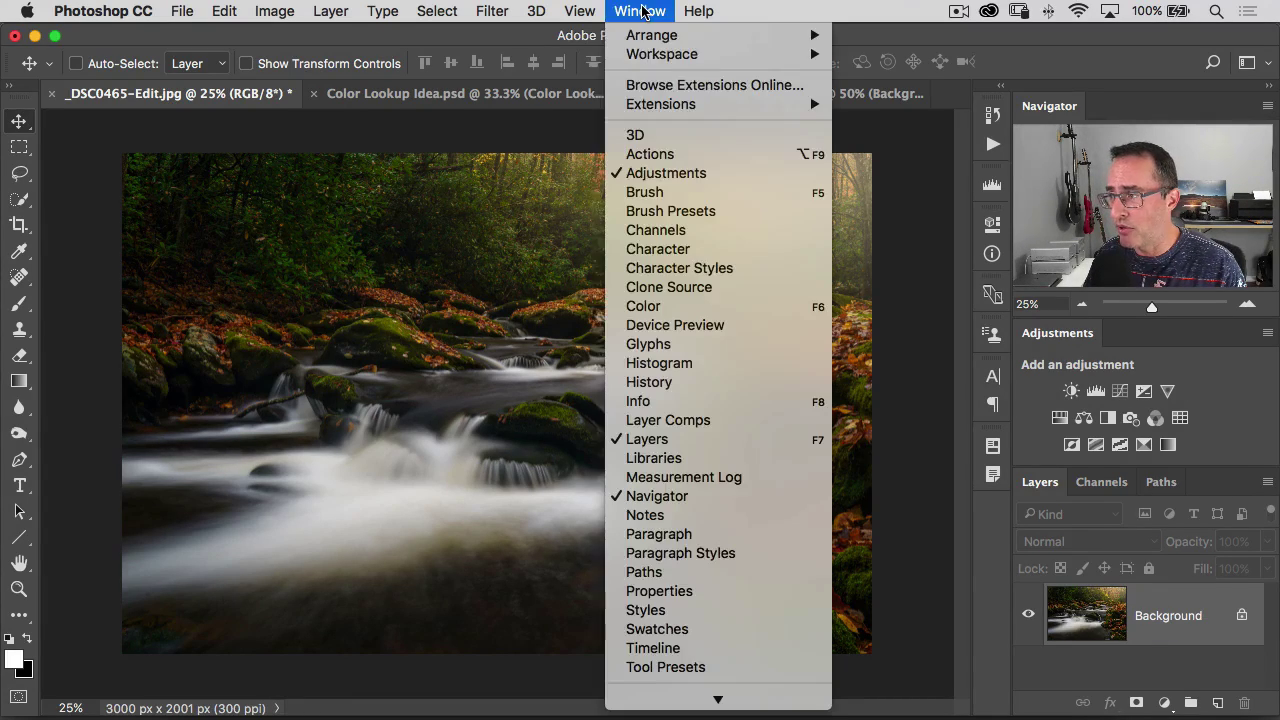
left_click(668, 178)
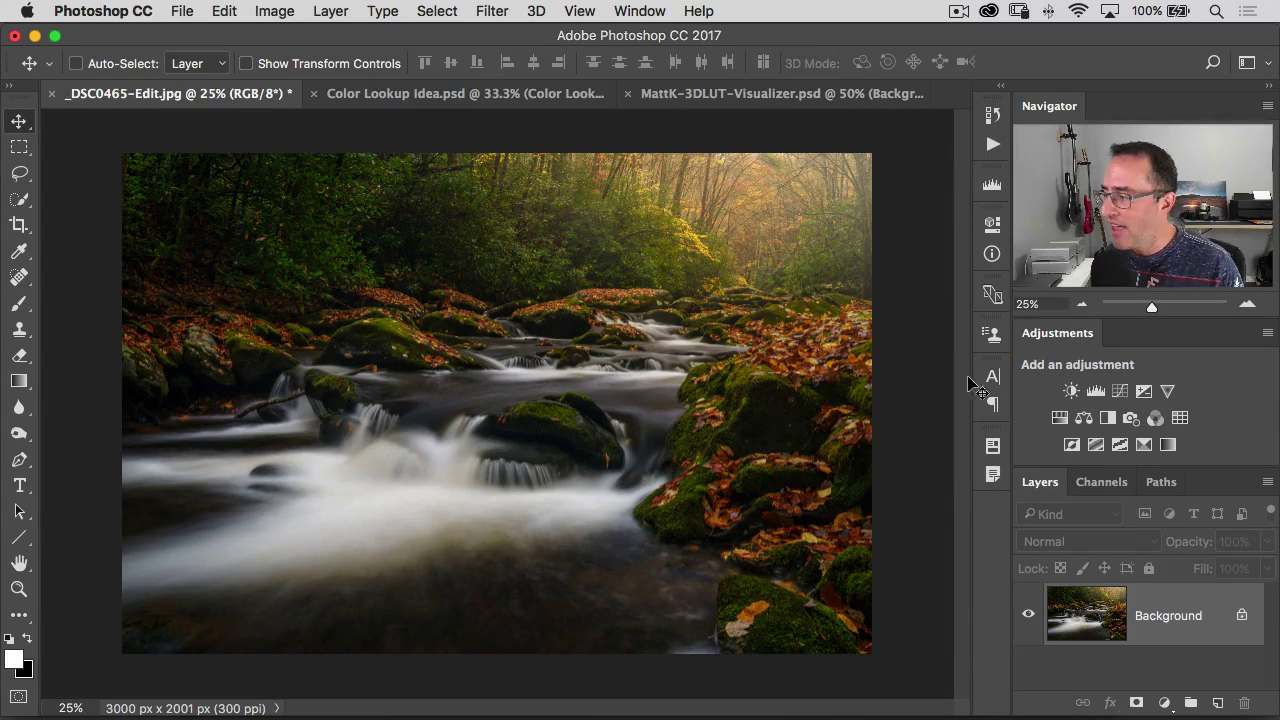
left_click(1181, 418)
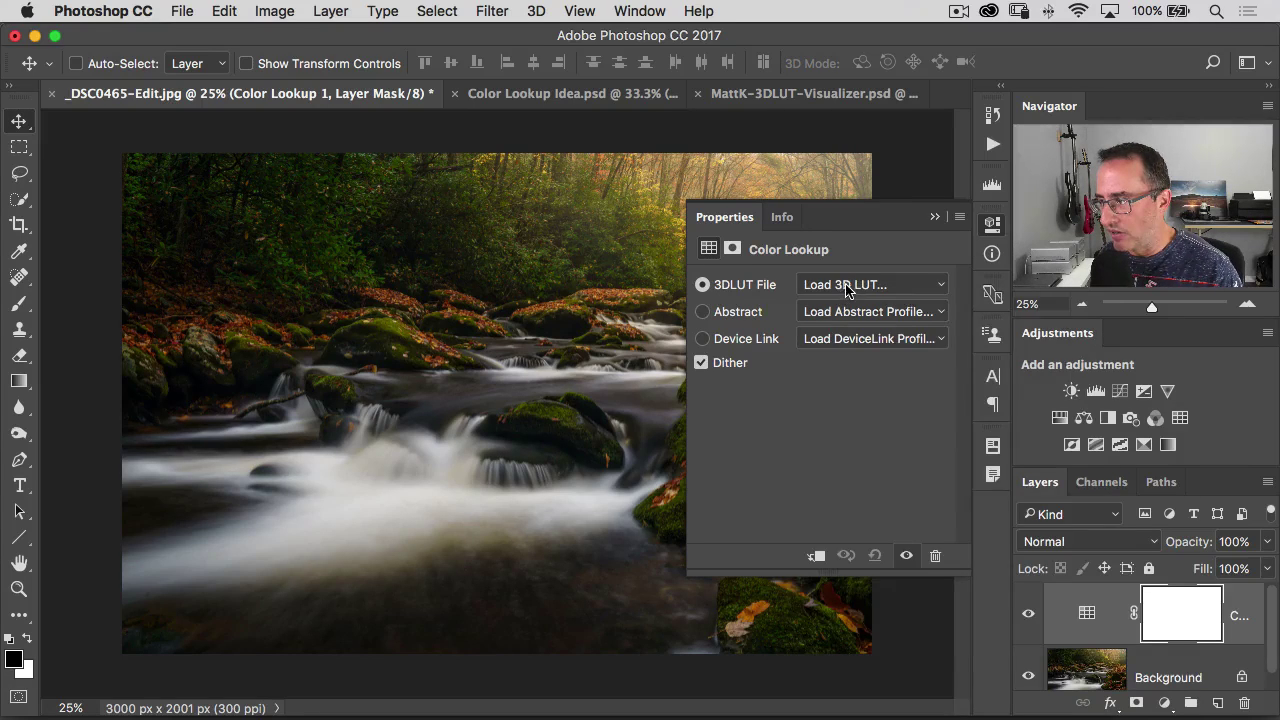
Step: Load EdgyAmber.3DL as the 3DLUT File and scrub the layer opacity to adjust the amber strength
left_click(847, 287)
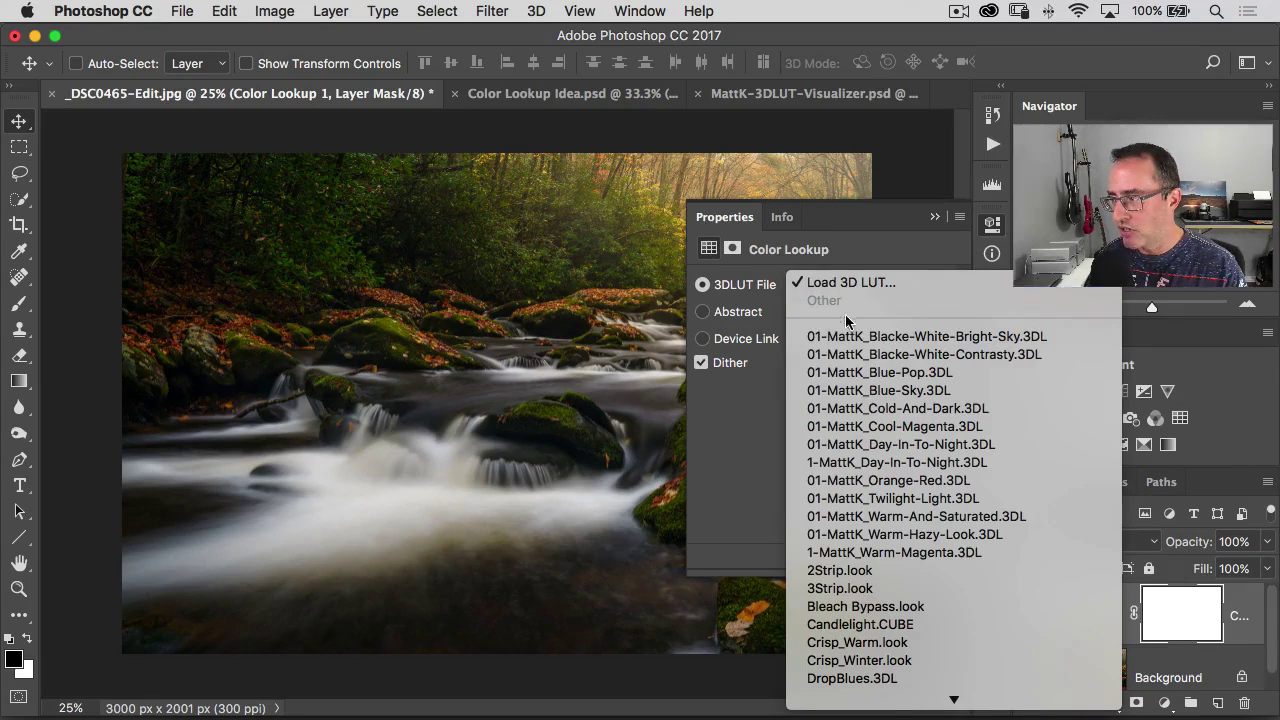
scroll(848, 375, "down", 3)
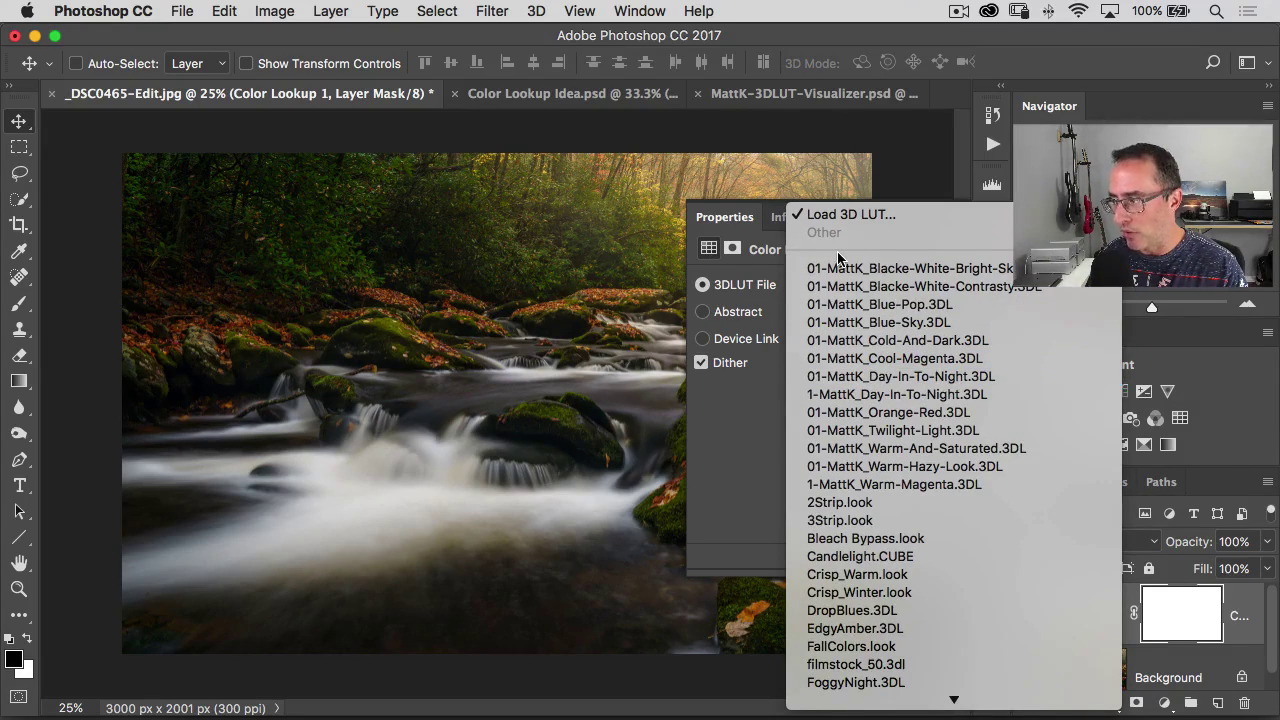
scroll(838, 452, "down", 4)
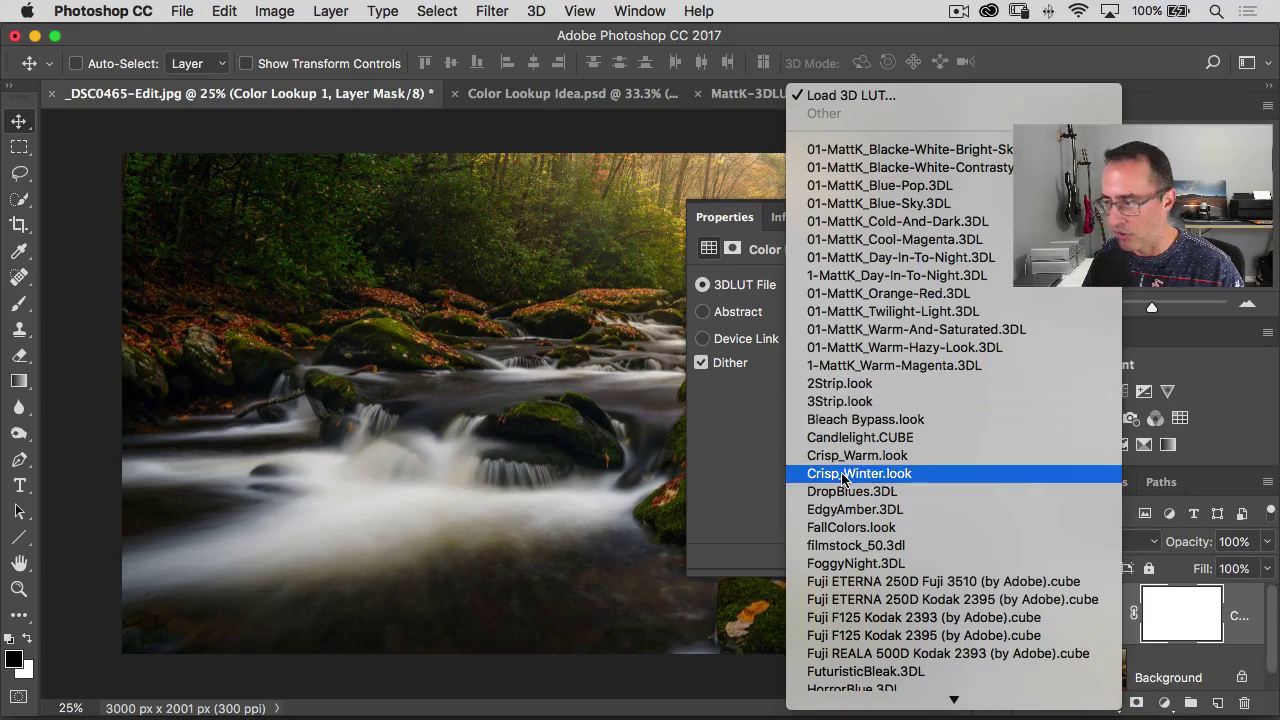
scroll(843, 480, "down", 5)
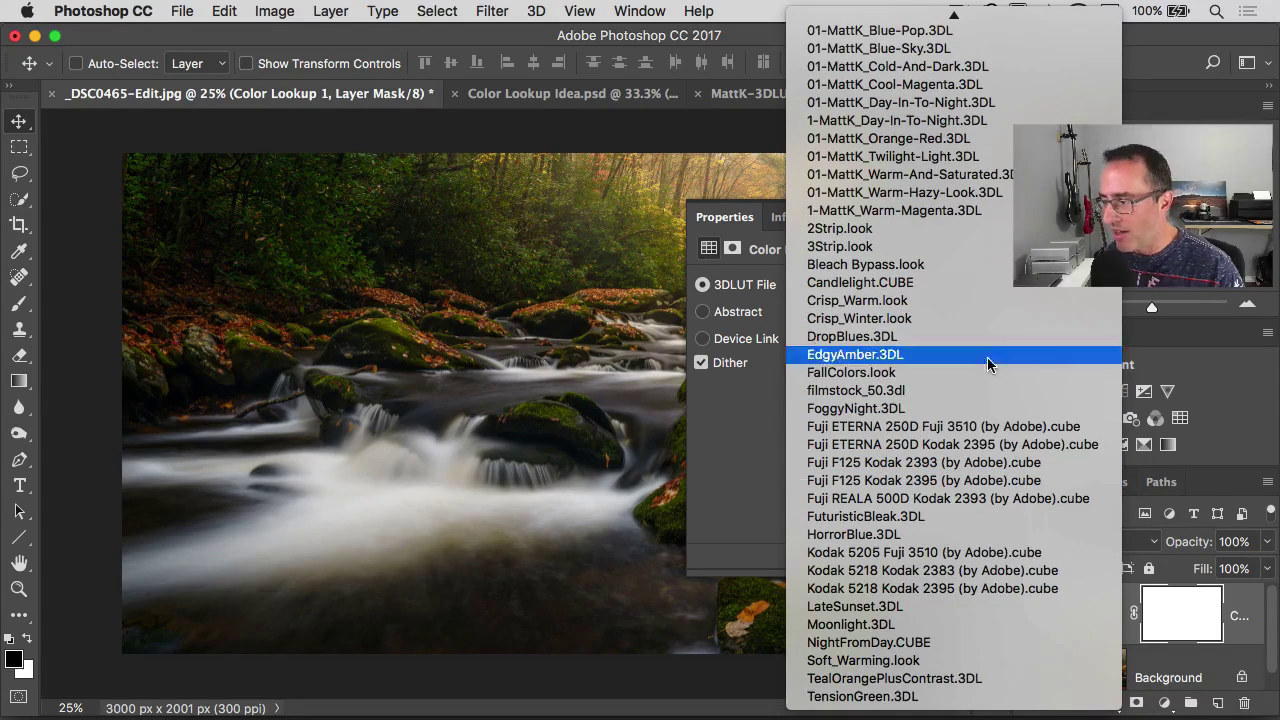
left_click(853, 356)
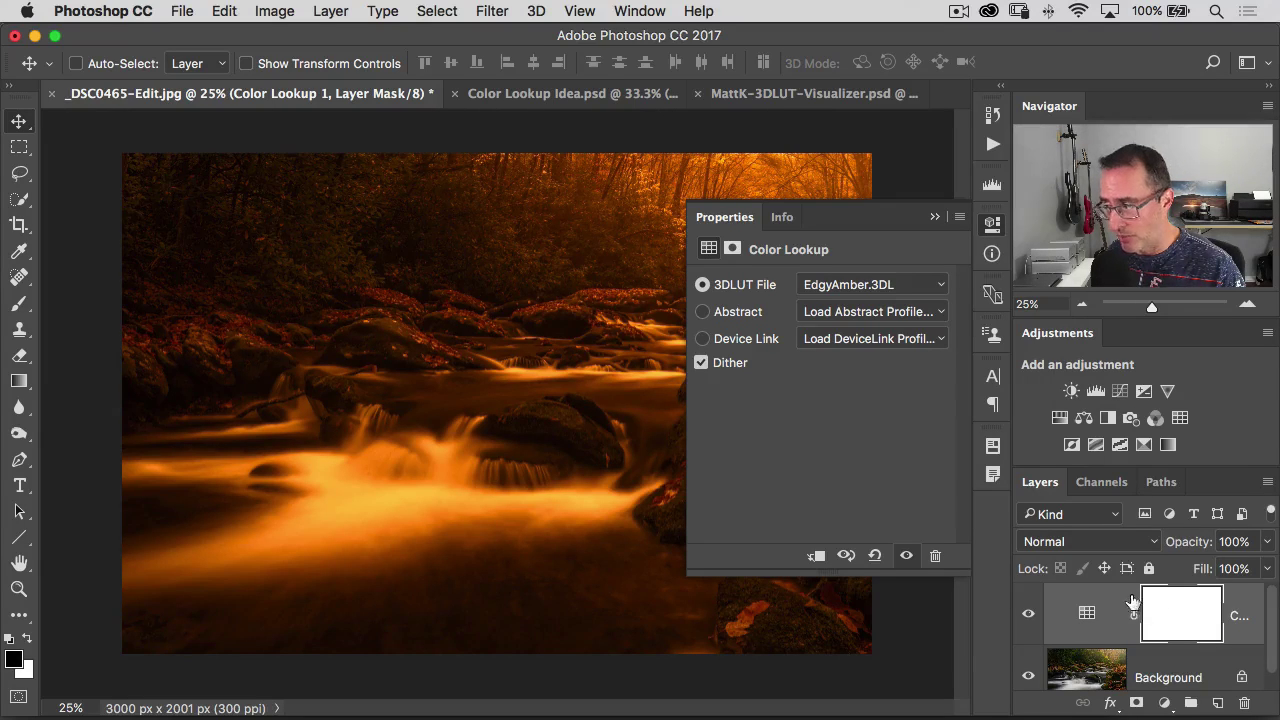
left_click_drag(1180, 542, 1275, 528)
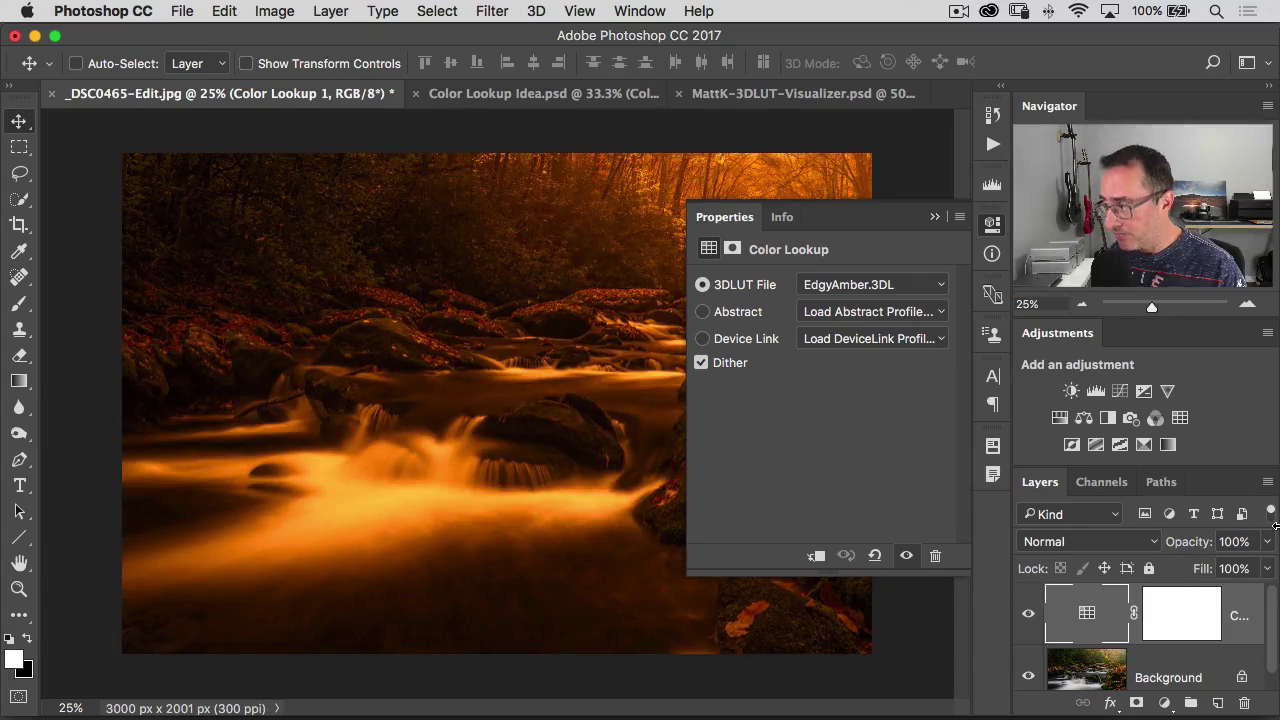
Step: Try LateSunset.3DL, then switch the 3DLUT File to Soft_Warming.look
left_click(851, 288)
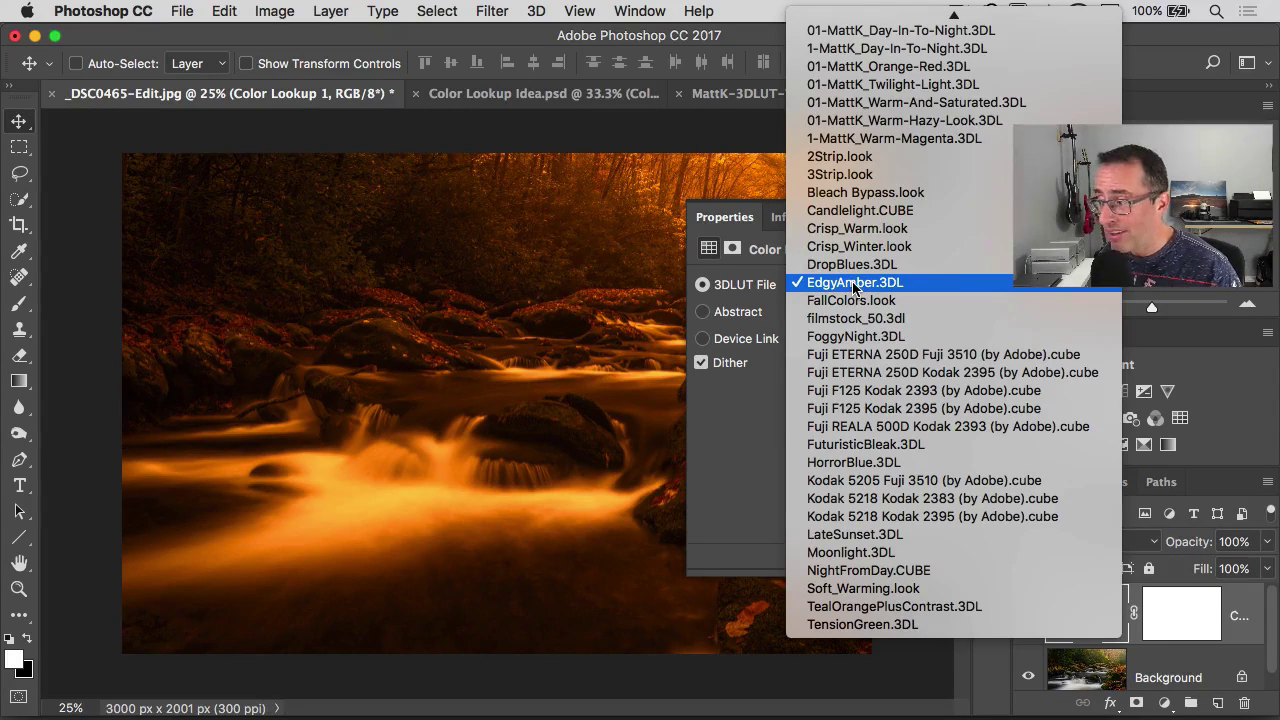
left_click(903, 536)
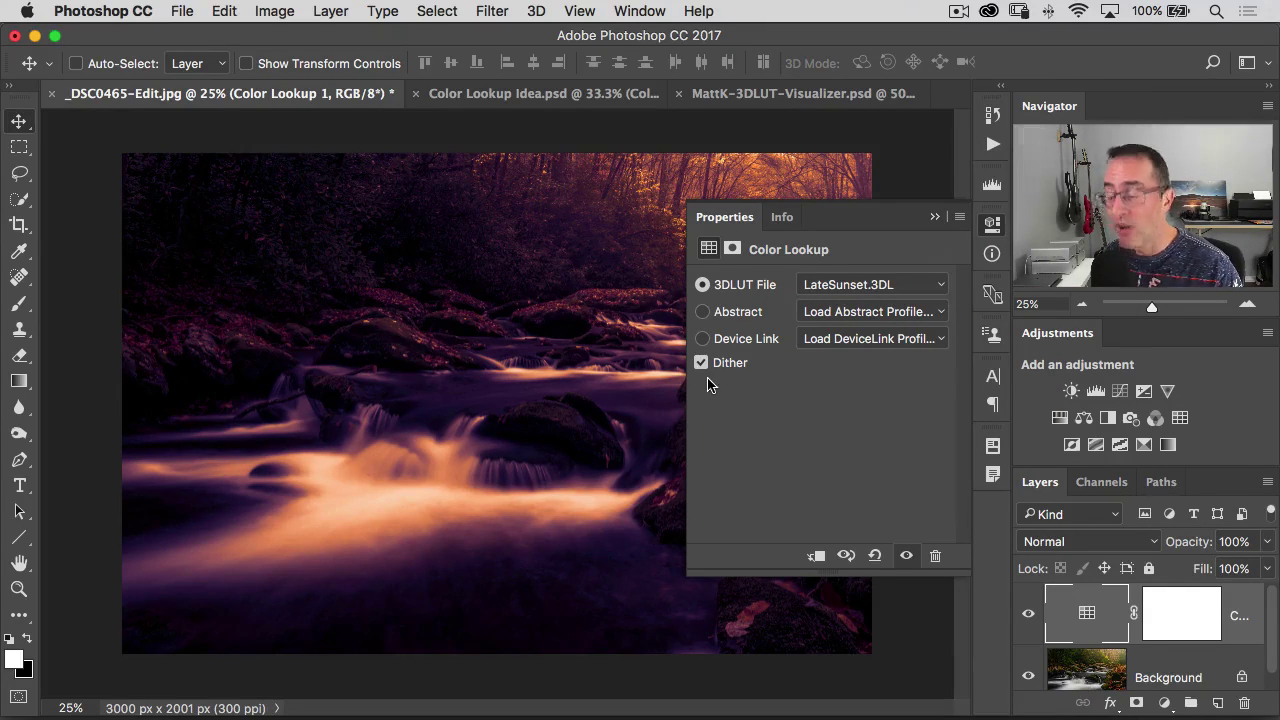
left_click(870, 285)
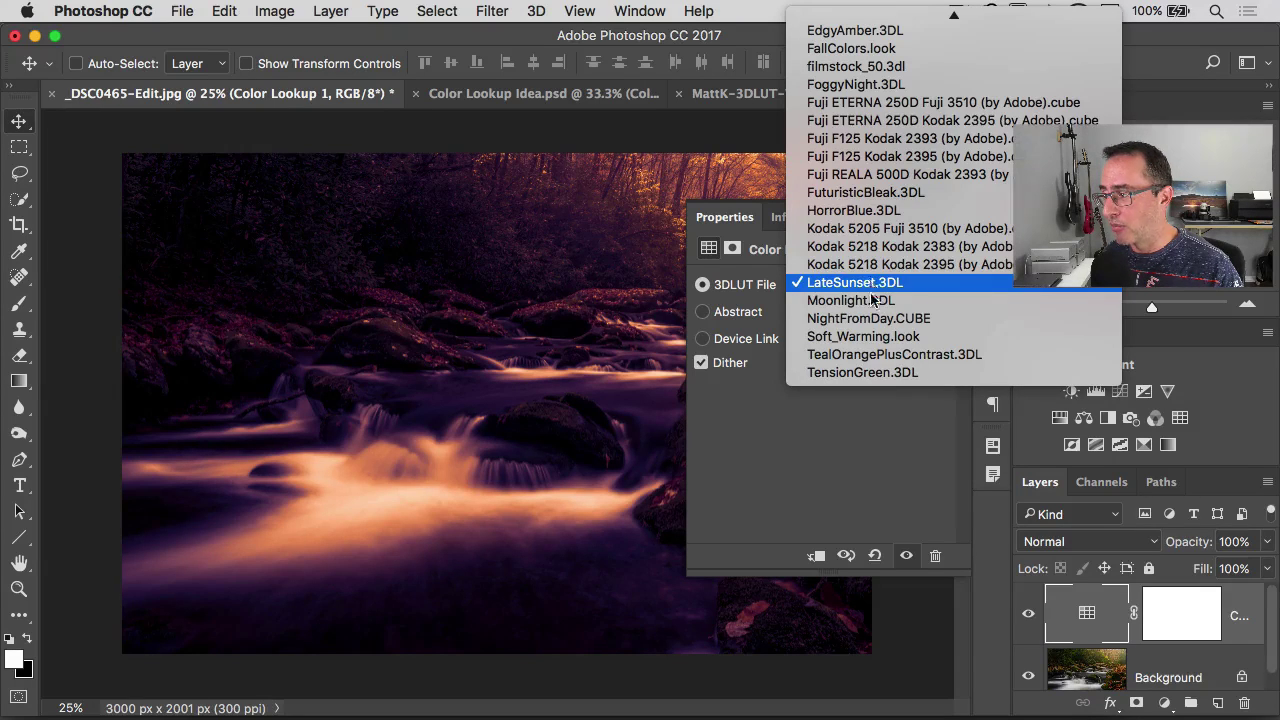
left_click(870, 336)
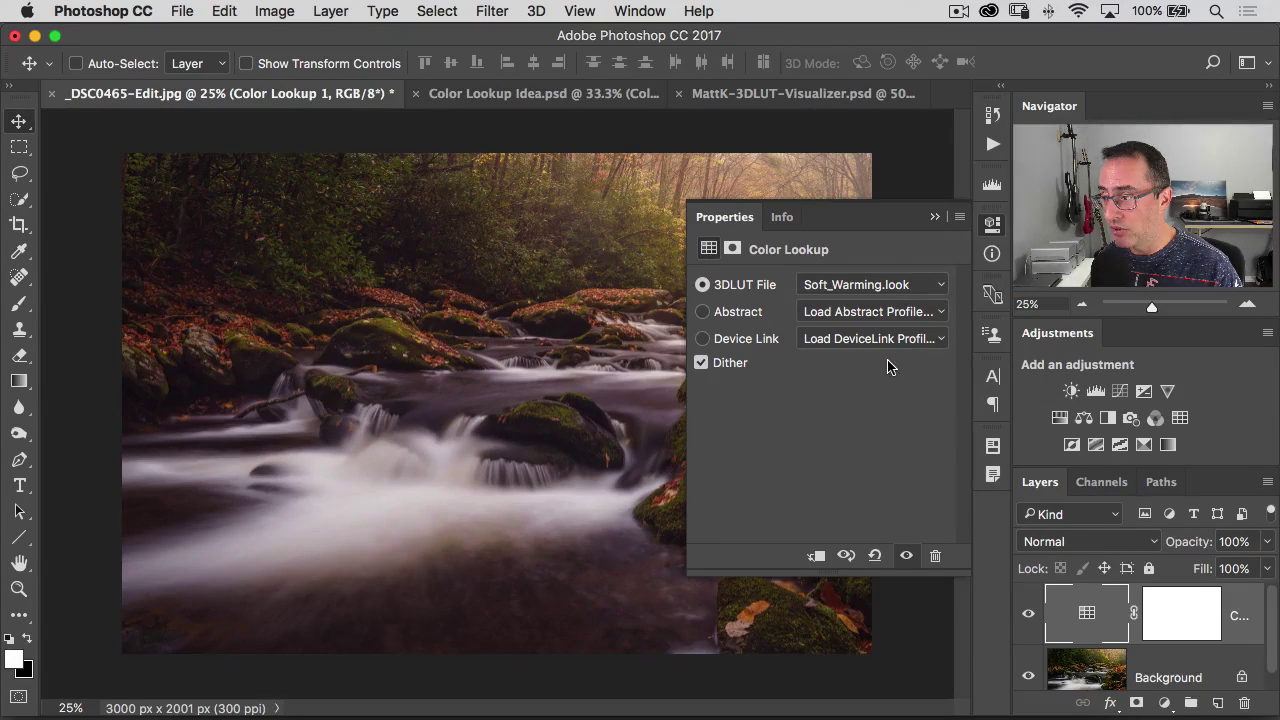
Step: Toggle the lookup layer's visibility on and off to compare the warming with the original
left_click(1029, 617)
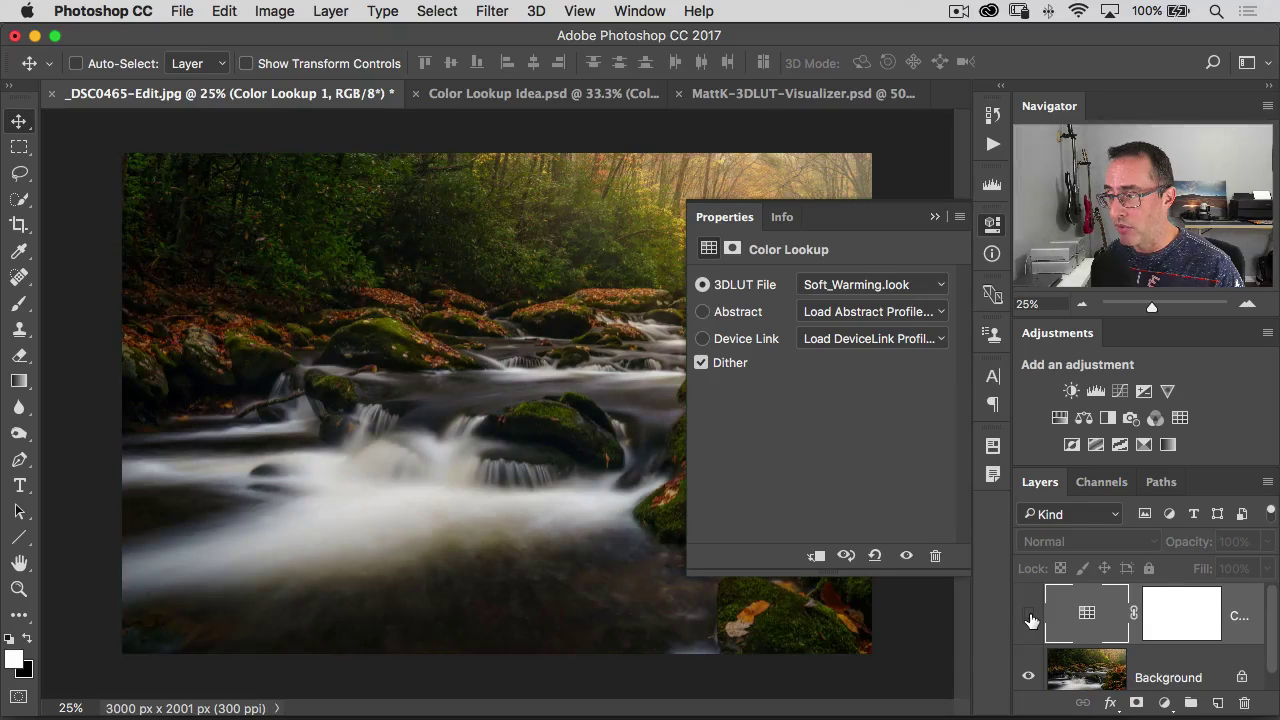
left_click(1029, 617)
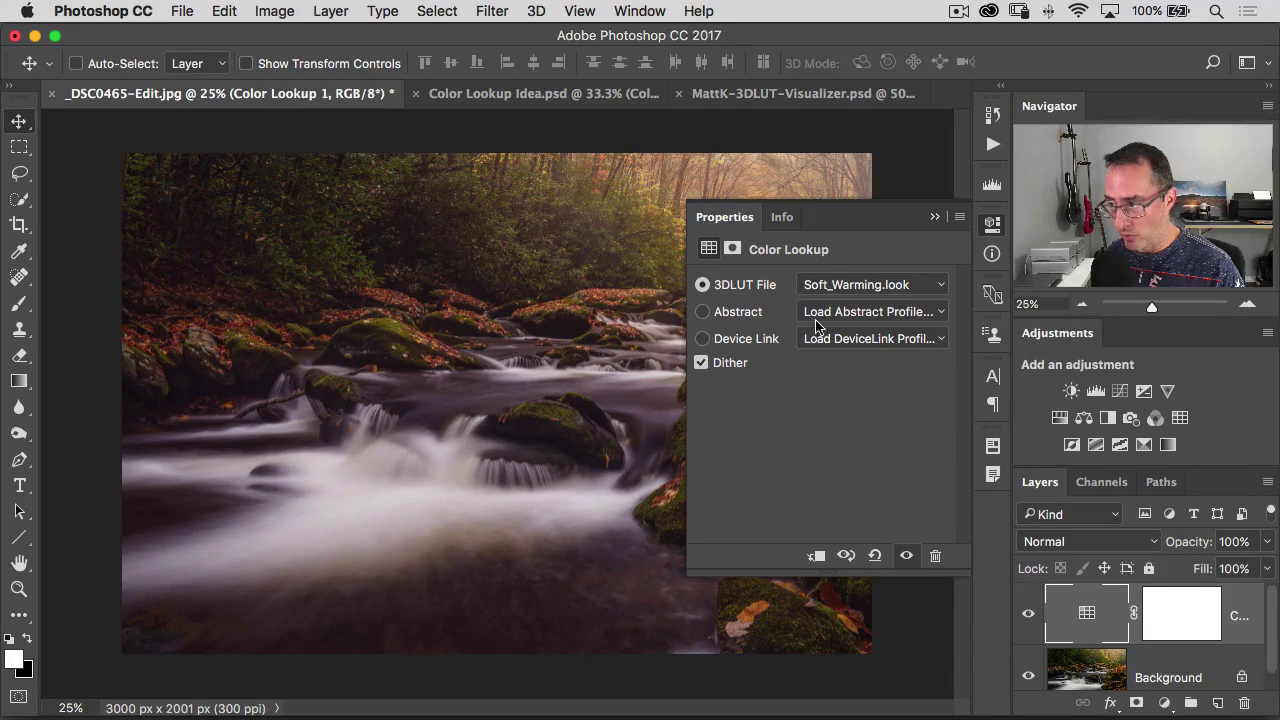
left_click(907, 556)
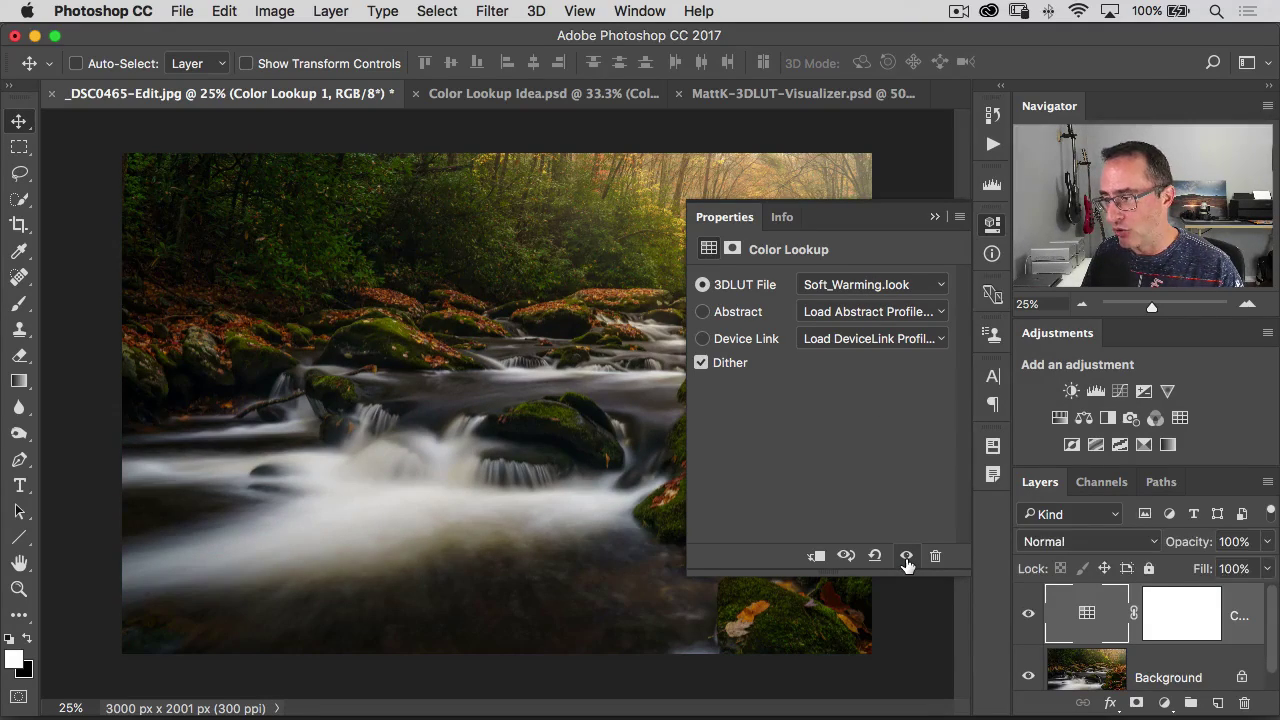
left_click(907, 556)
left_click(907, 556)
left_click(907, 556)
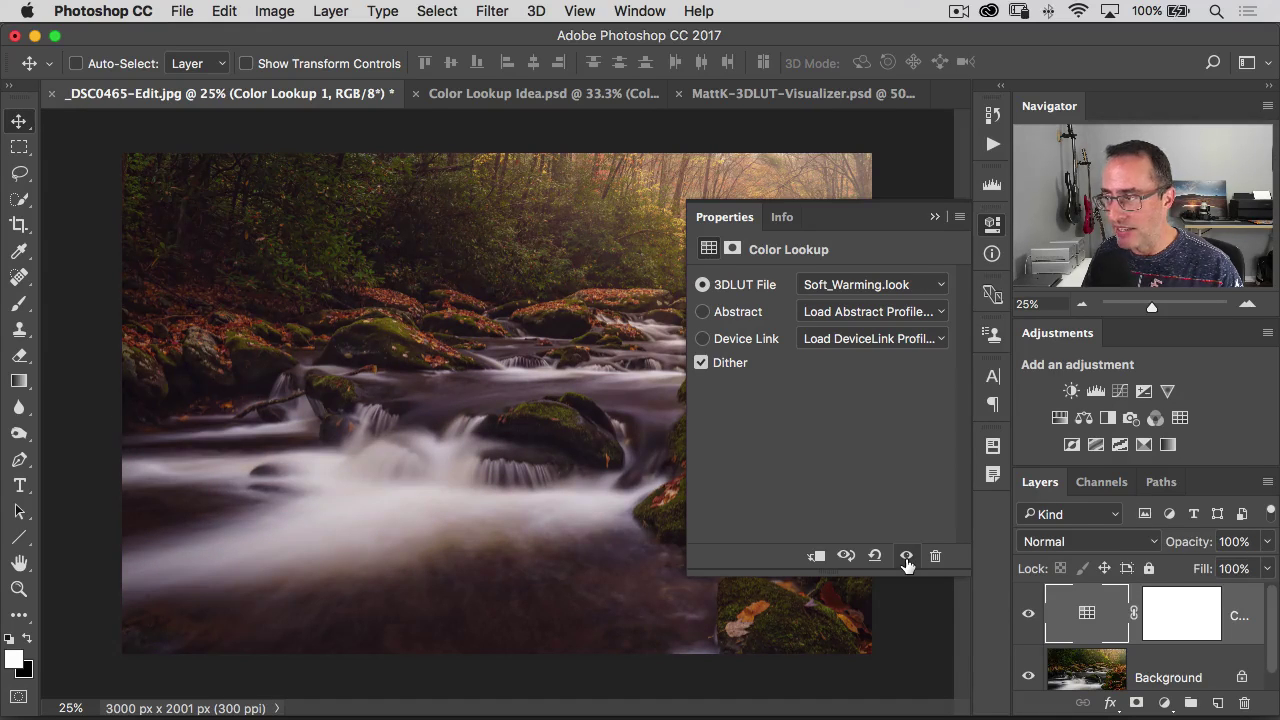
Step: Try Kodak 5205 Fuji 3510, then settle on the Kodak 5218 Kodak 2383 LUT
left_click(862, 285)
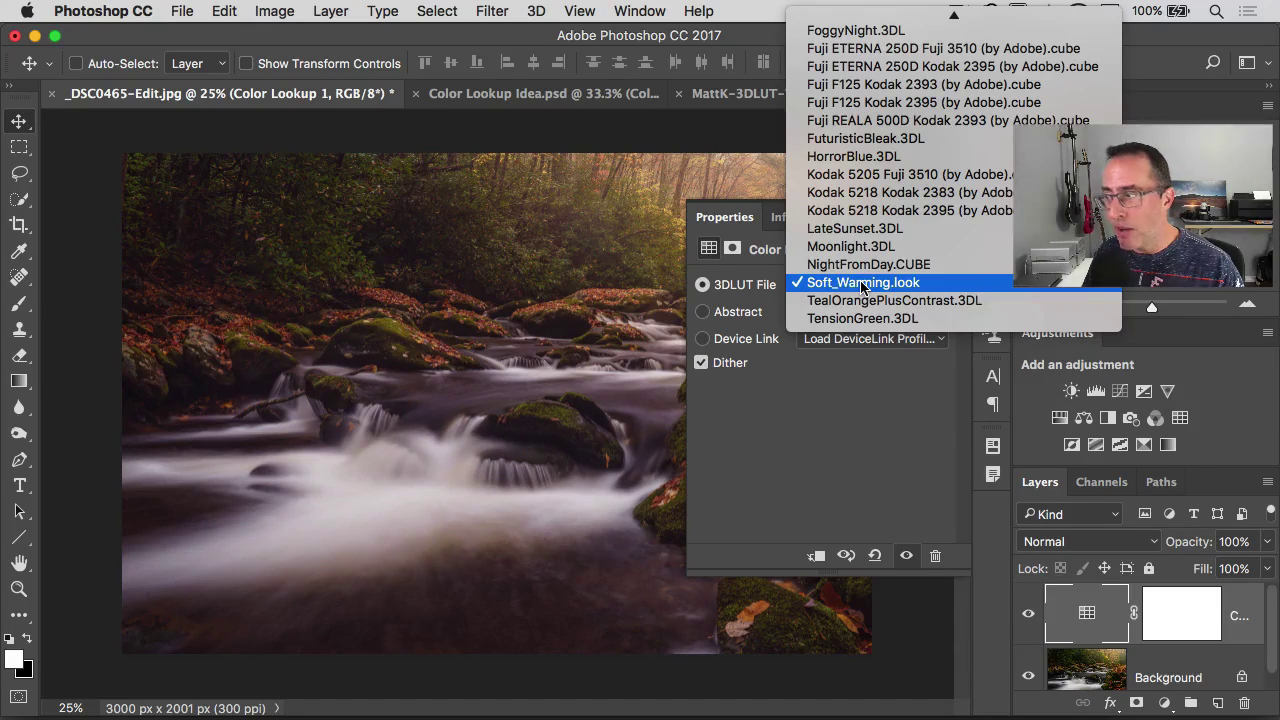
scroll(862, 283, "up", 2)
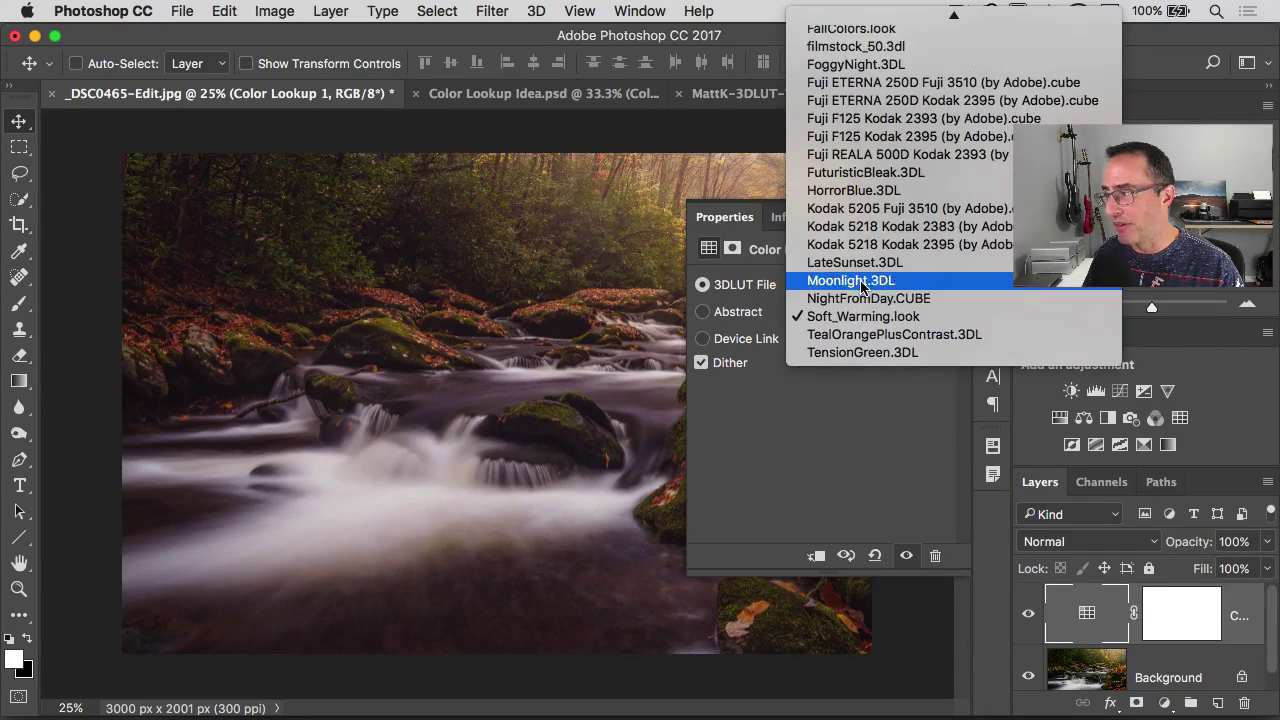
left_click(862, 210)
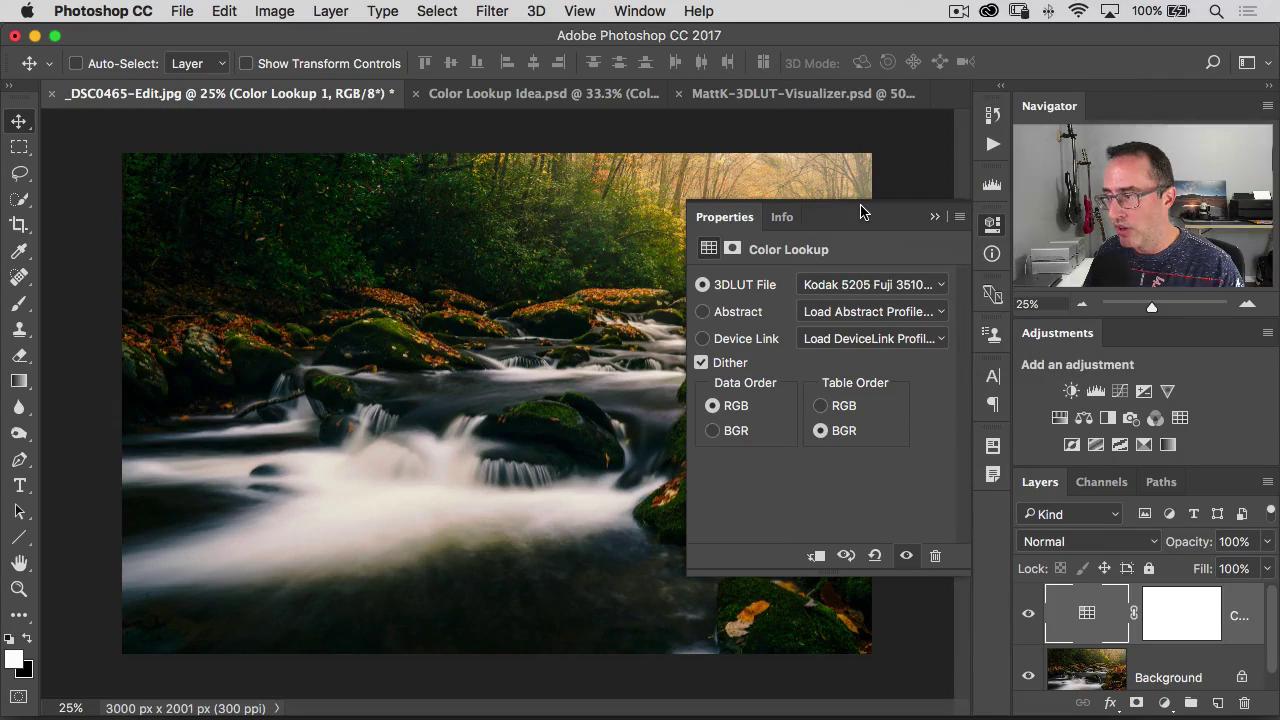
left_click(856, 287)
left_click(849, 301)
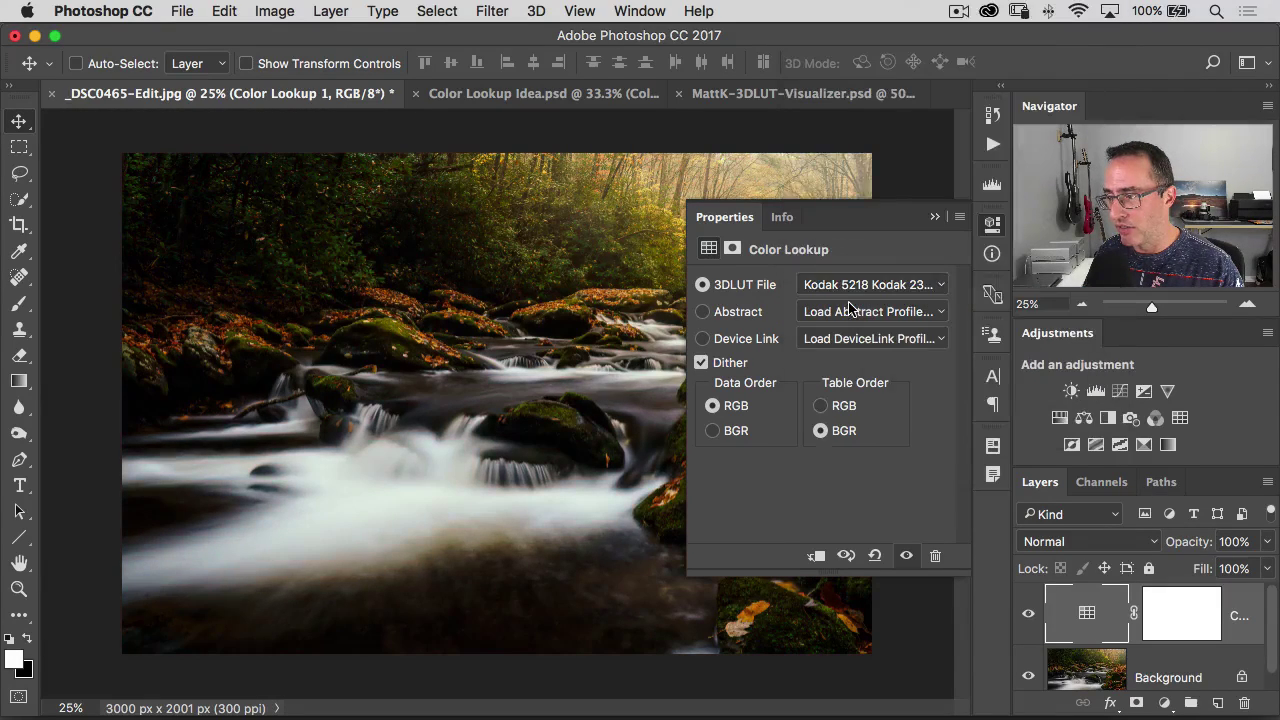
left_click(866, 288)
left_click(864, 301)
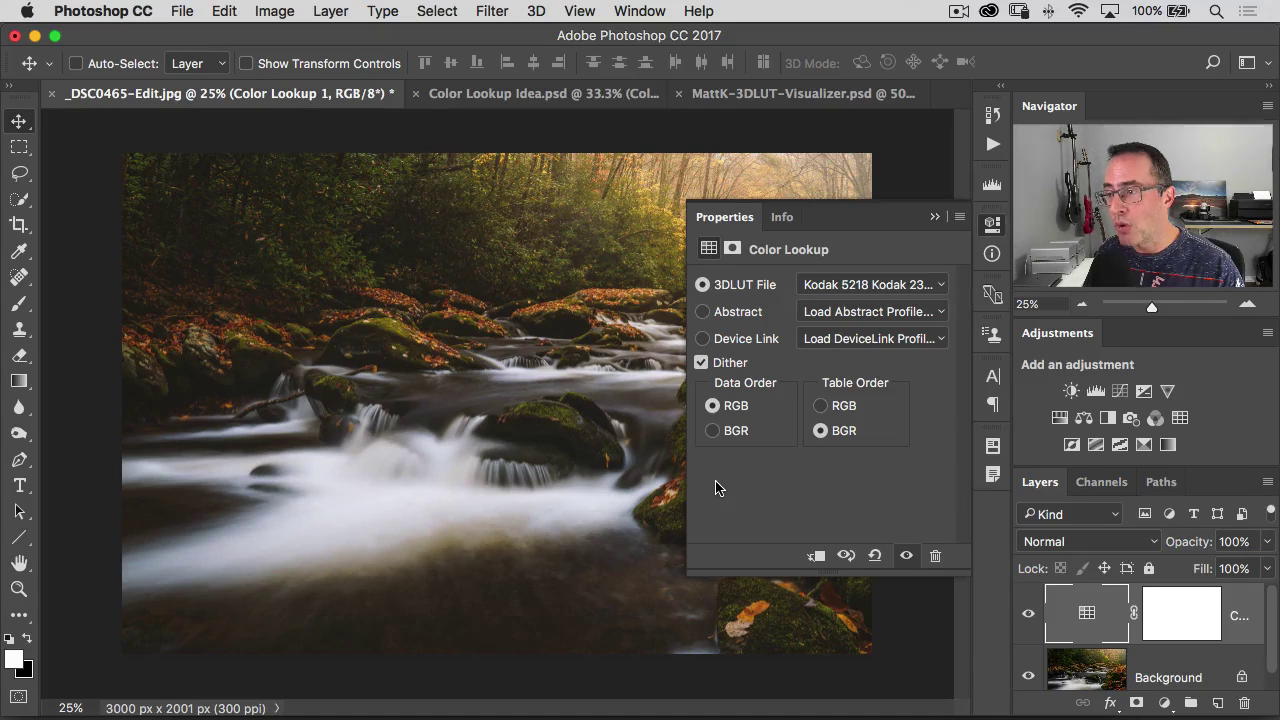
Step: Toggle the film look's visibility to compare with the original, then collapse Properties
left_click(906, 558)
left_click(906, 558)
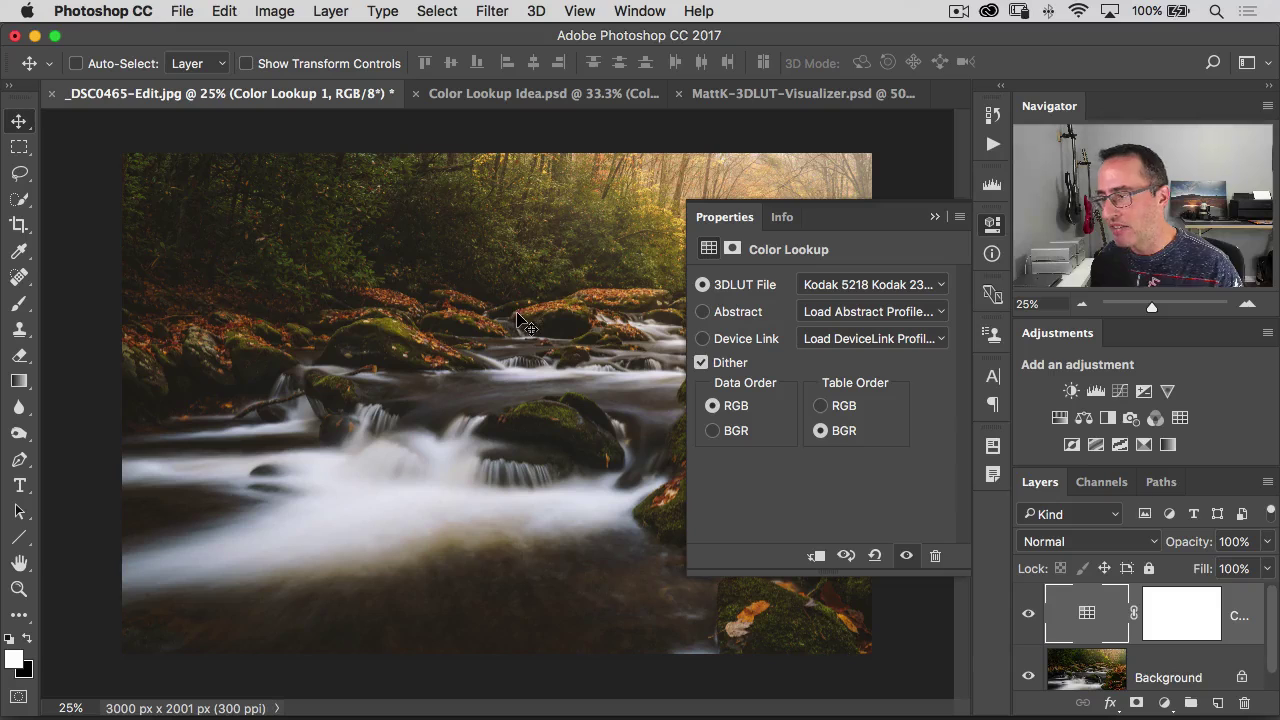
left_click(906, 556)
left_click(906, 556)
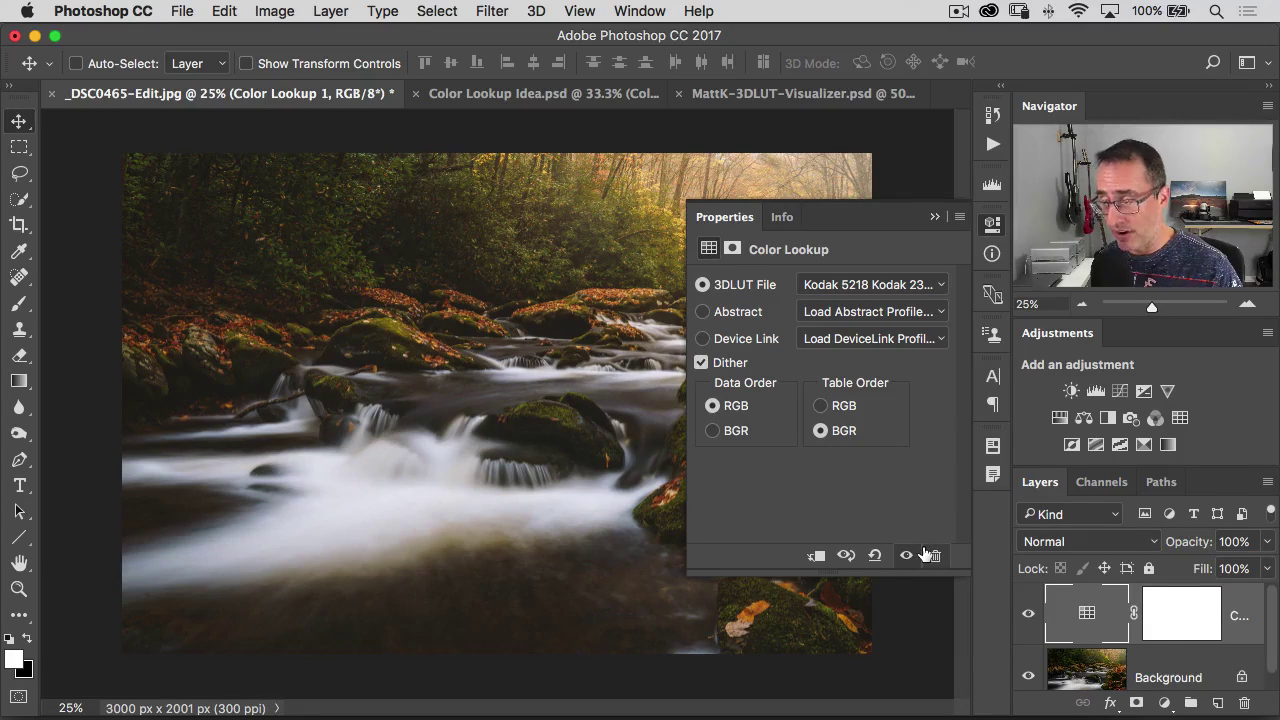
left_click(934, 222)
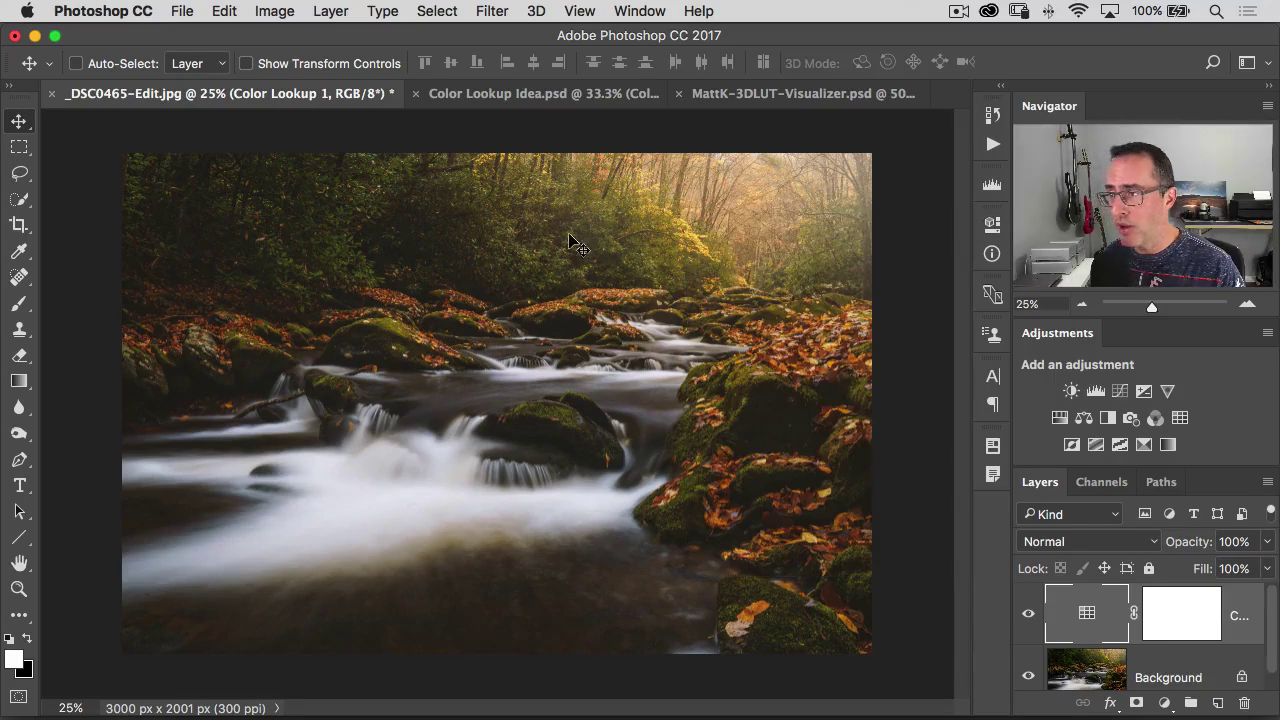
Step: Switch to Color Lookup Idea.psd, zoom out, and open its Color Lookup layer, keeping Fuji ETERNA
left_click(514, 94)
key("super+minus")
key("super+minus")
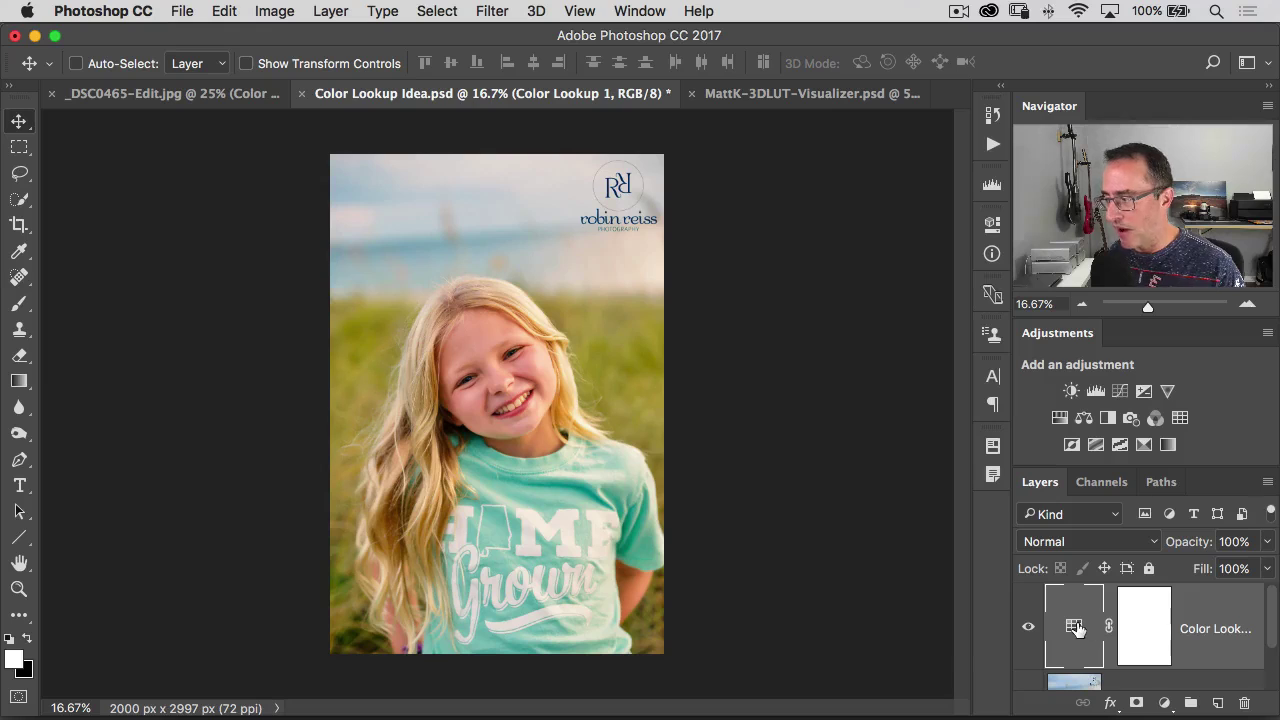
double_click(1075, 628)
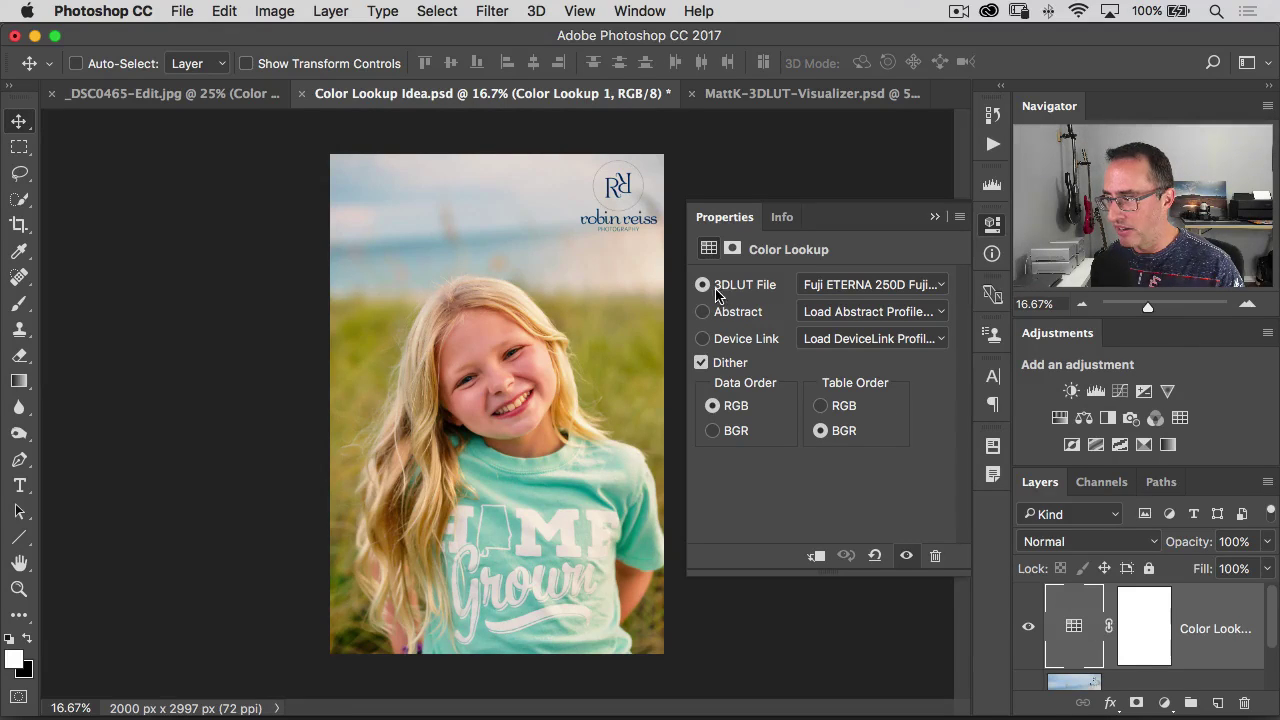
left_click(867, 284)
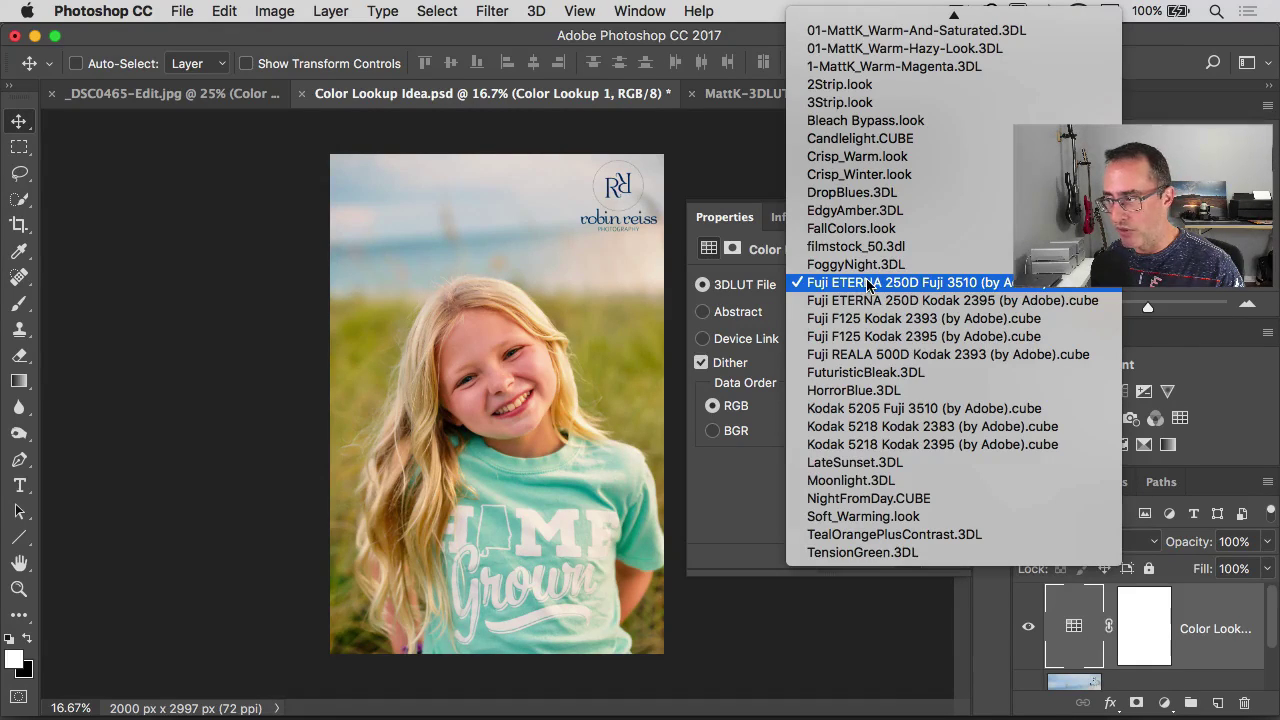
left_click(867, 284)
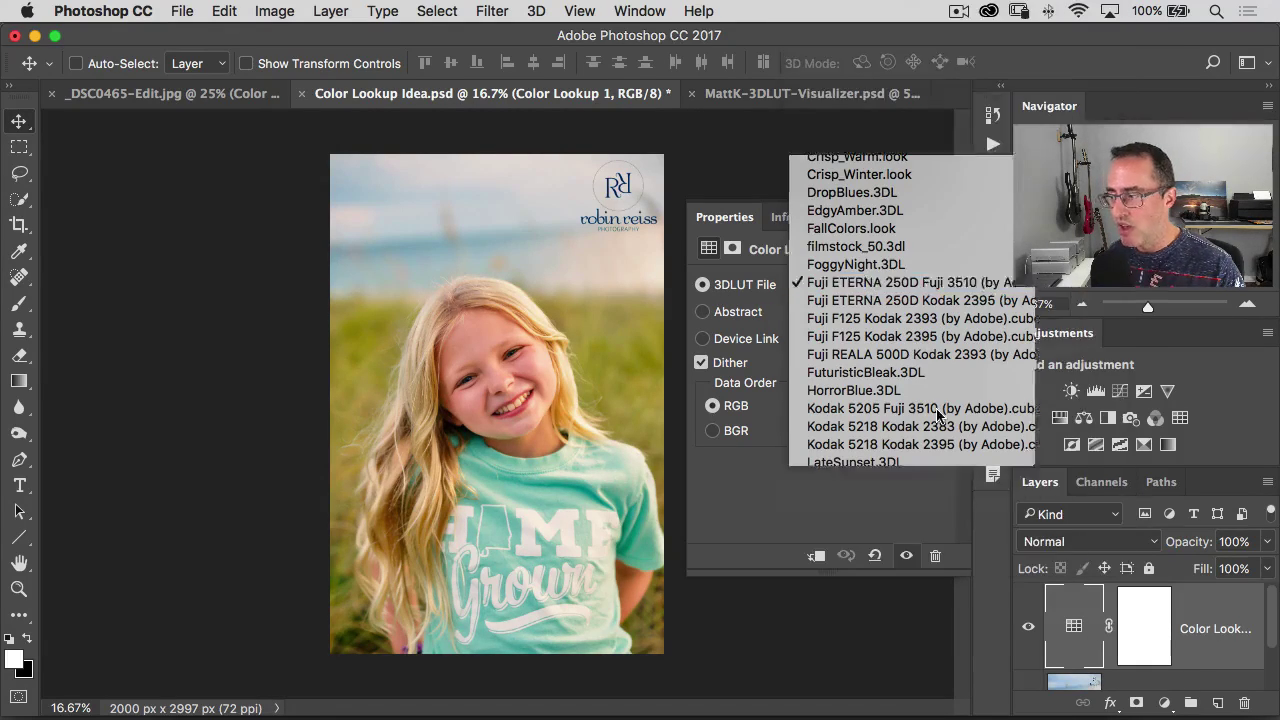
Step: Compare the portrait with and without the look, then change the LUT to Soft_Warming.look
left_click(906, 556)
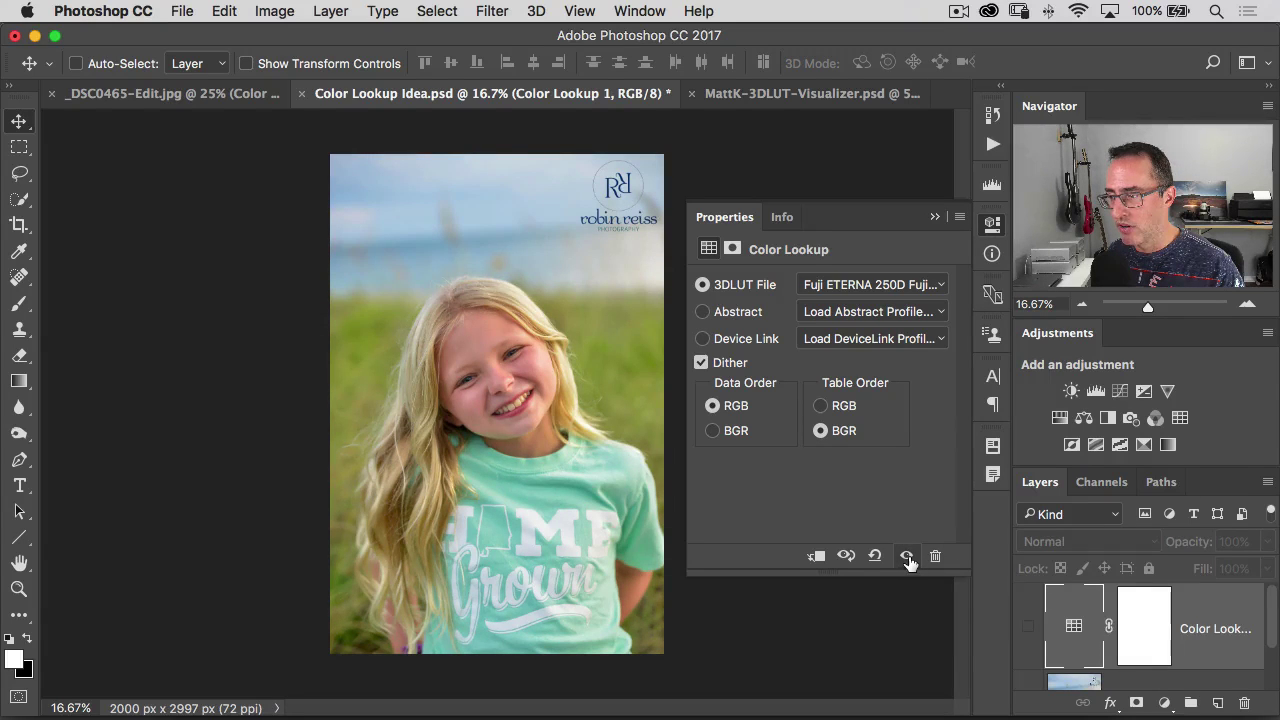
left_click(907, 557)
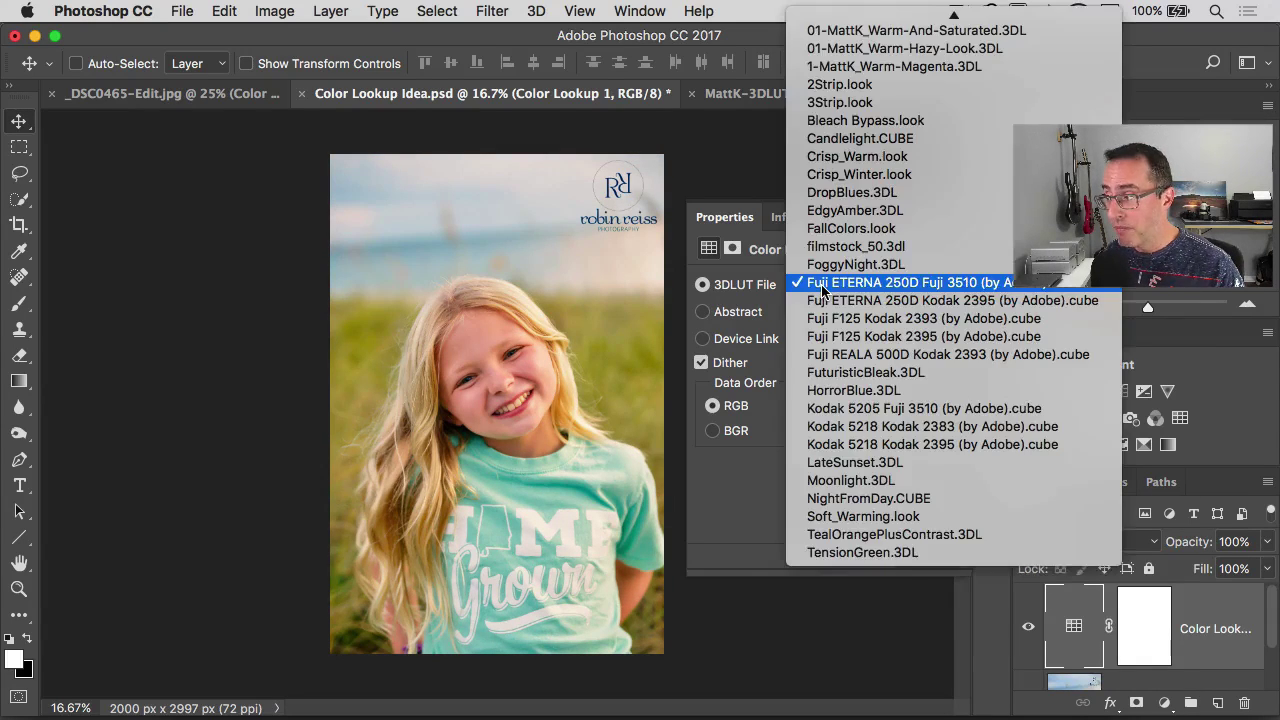
left_click(822, 286)
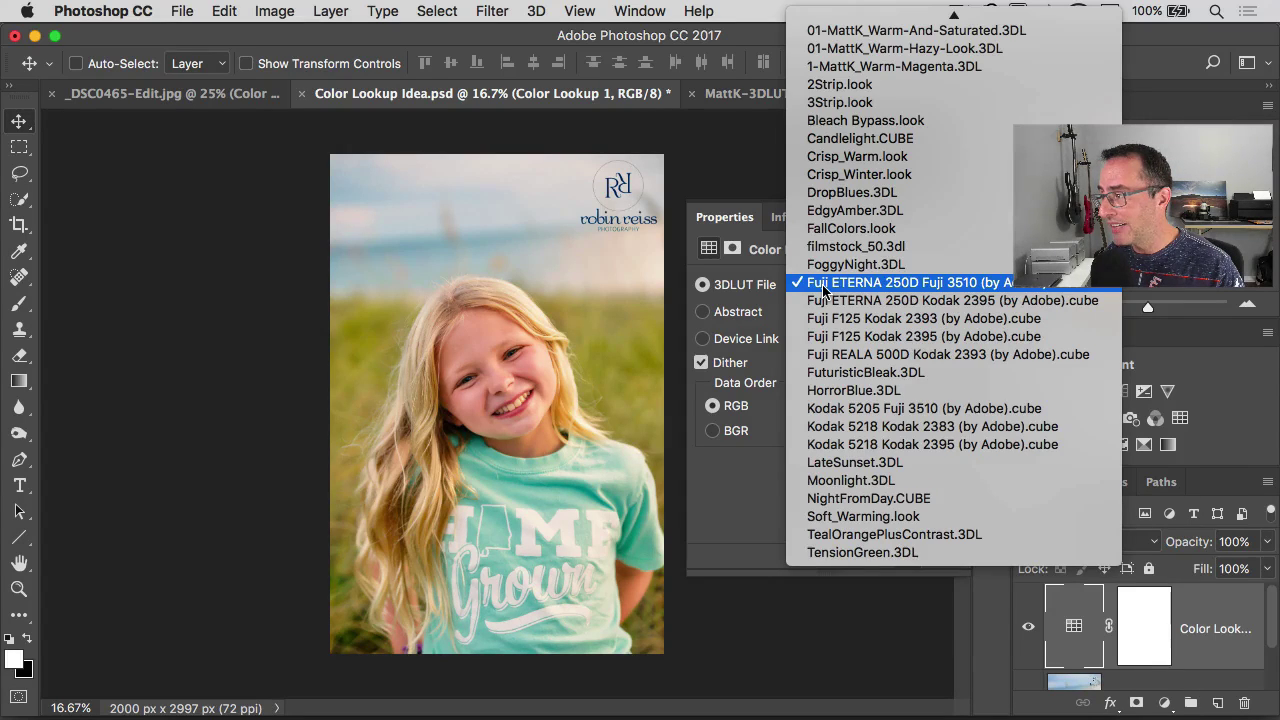
left_click(861, 517)
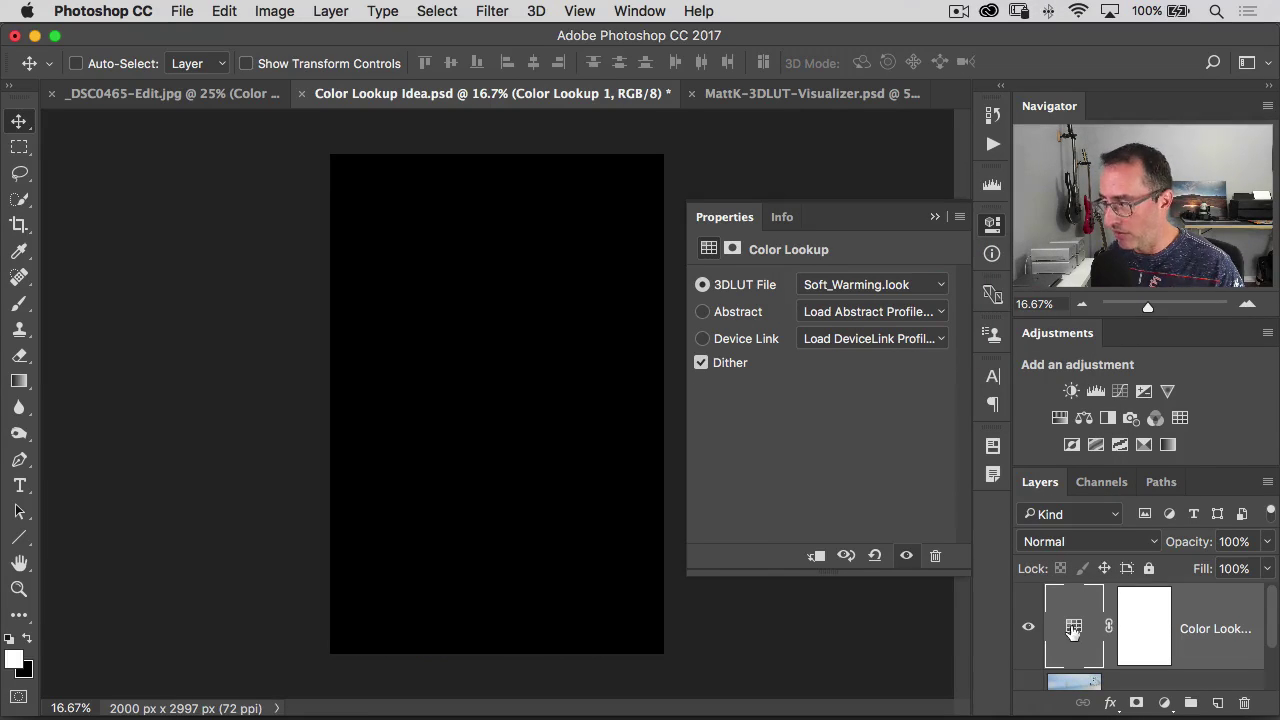
Step: Try TealOrangePlusContrast, NightFromDay.CUBE, Fuji ETERNA 250D and Fuji F125 Kodak 2393 on the portrait
left_click(836, 290)
left_click(836, 300)
left_click(836, 290)
left_click(845, 247)
left_click(845, 287)
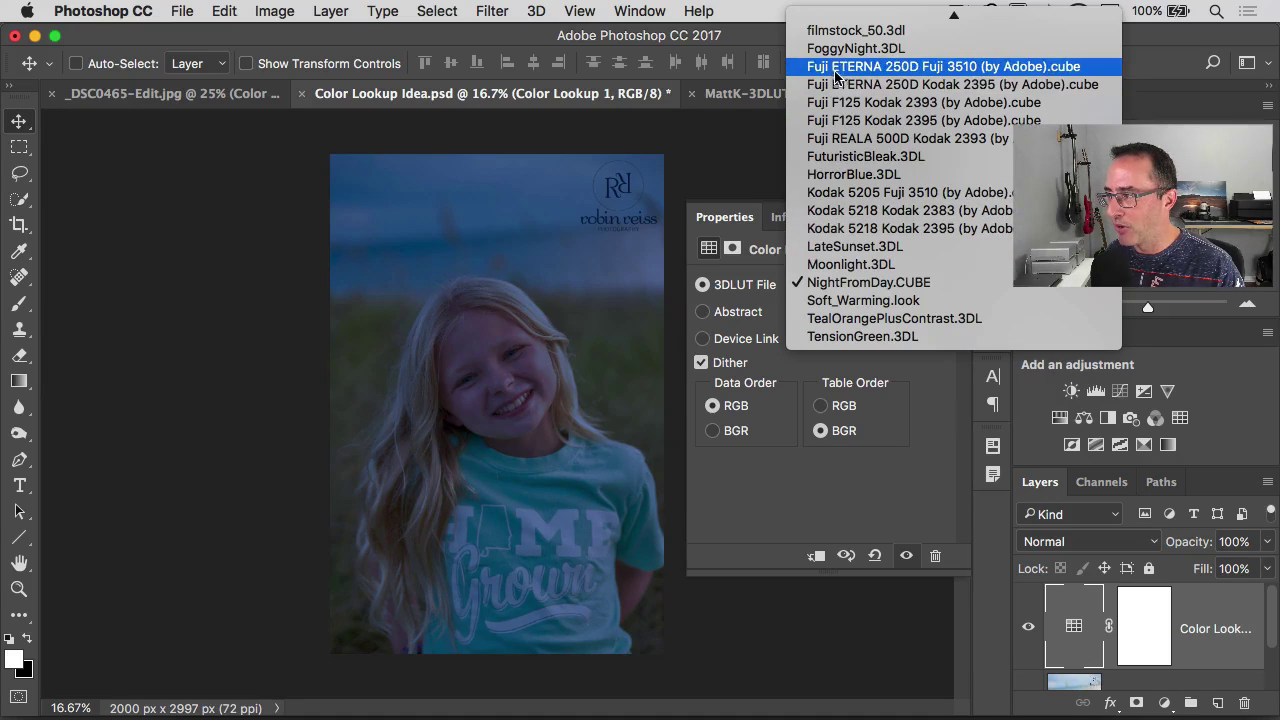
left_click(845, 97)
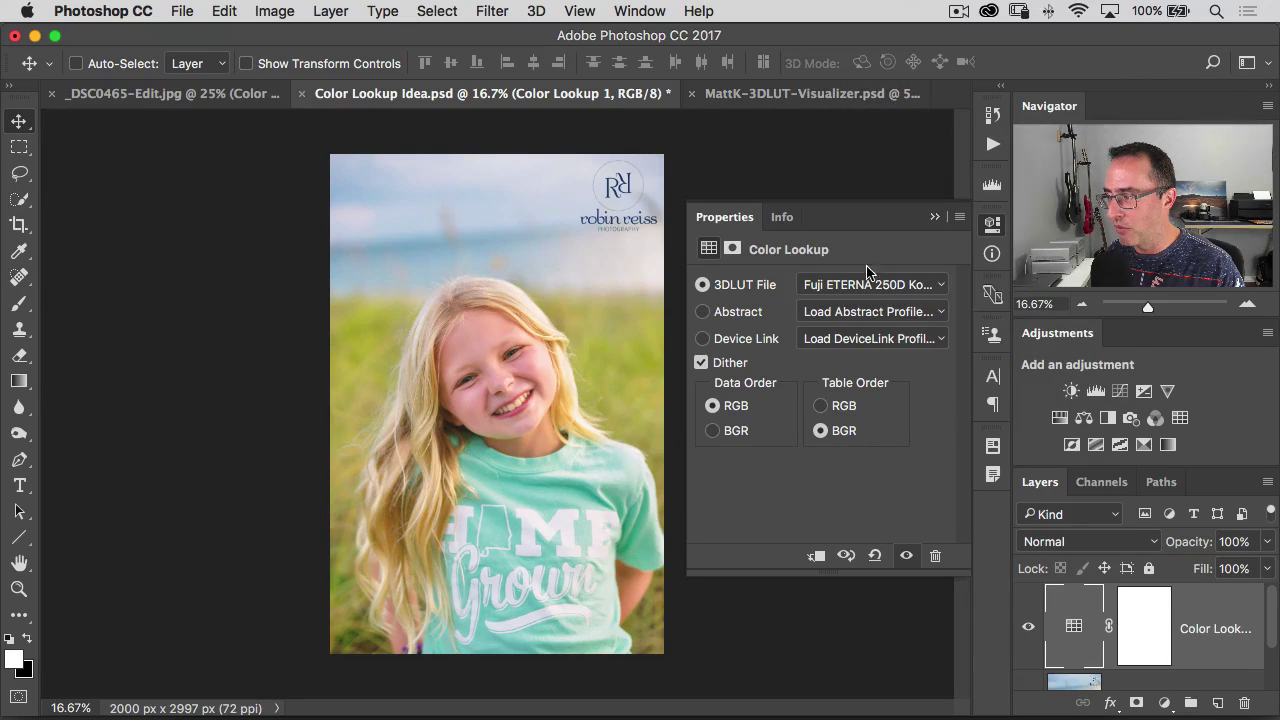
left_click(870, 287)
left_click(868, 306)
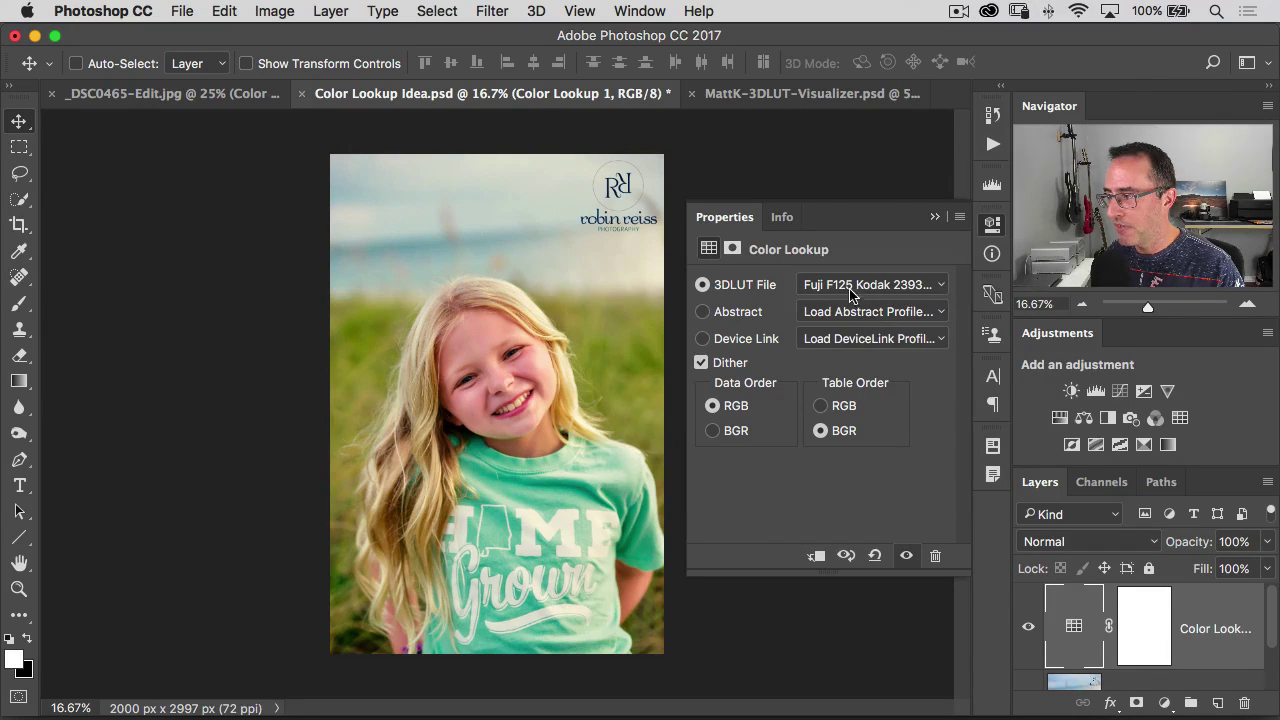
Step: Try Fuji F125 Kodak 2395, Kodak 5205 Fuji 3510, Kodak 5218 Kodak 2383 and Kodak 5218 Kodak 2395
left_click(856, 292)
left_click(857, 306)
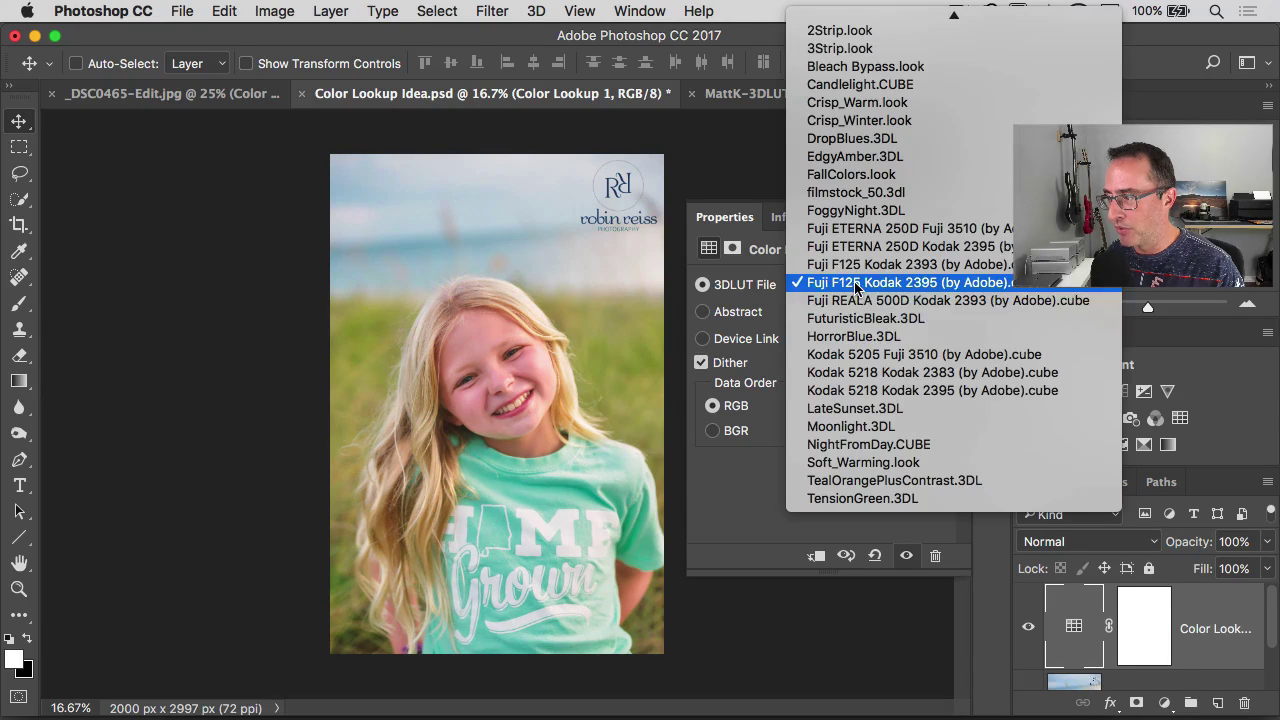
left_click(858, 285)
left_click(862, 356)
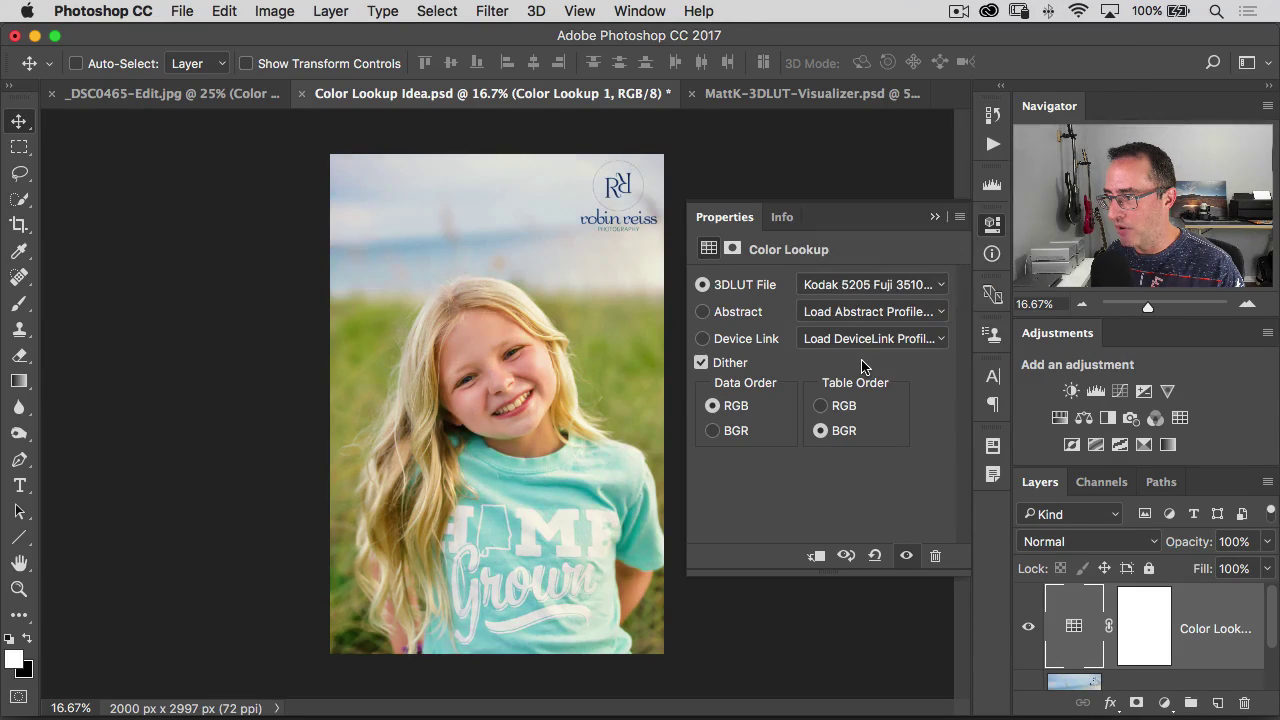
left_click(856, 287)
left_click(855, 301)
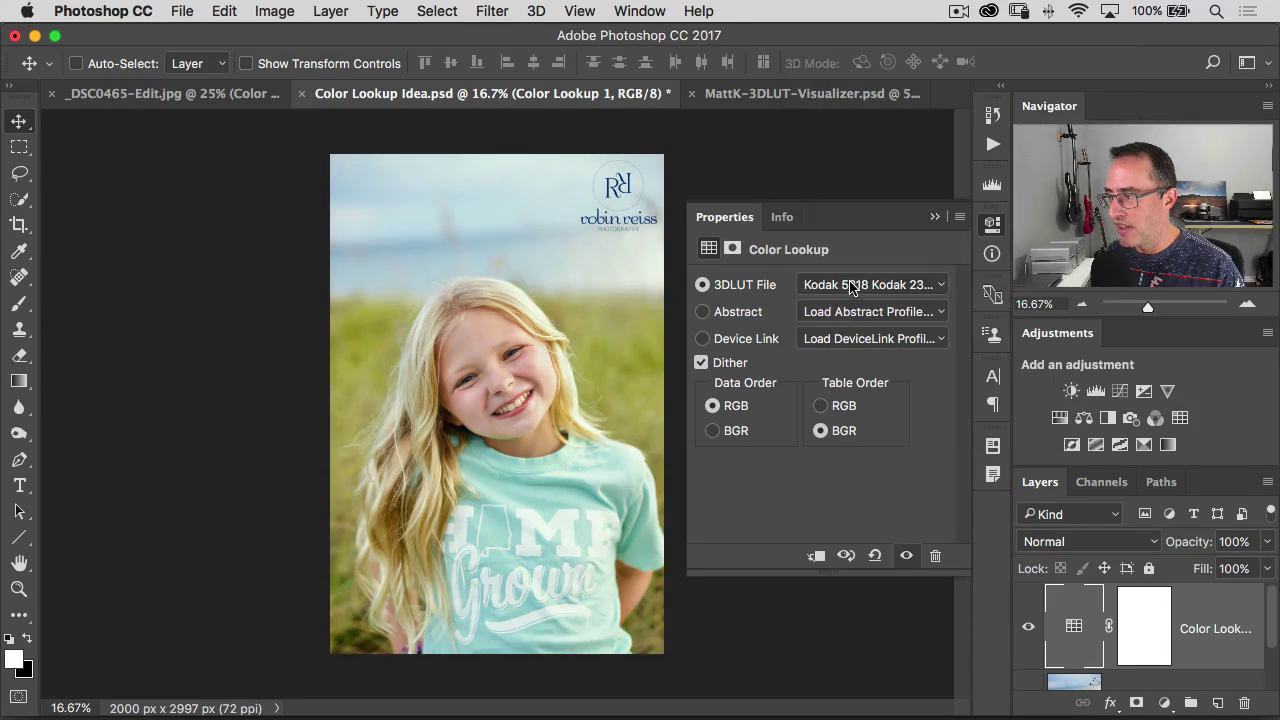
left_click(853, 288)
left_click(855, 310)
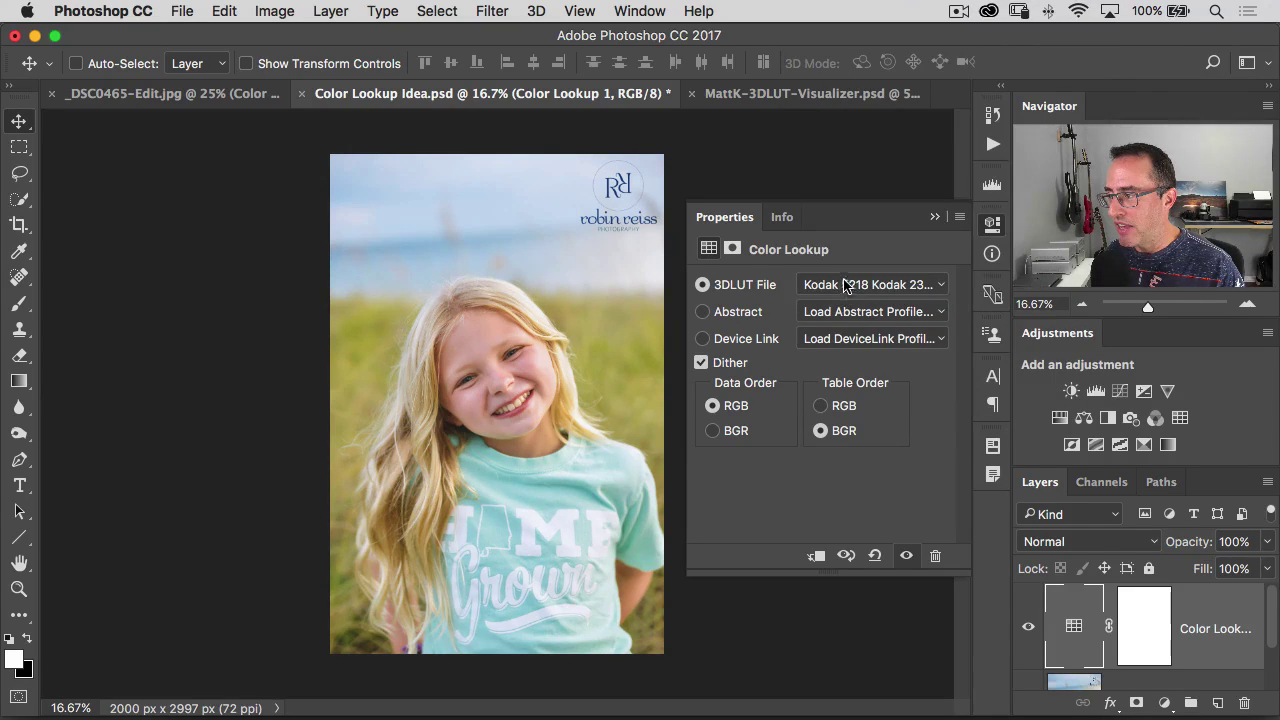
Step: Settle on Fuji REALA 500D Kodak 2393, target the layer mask, and switch to the Brush tool
left_click(848, 286)
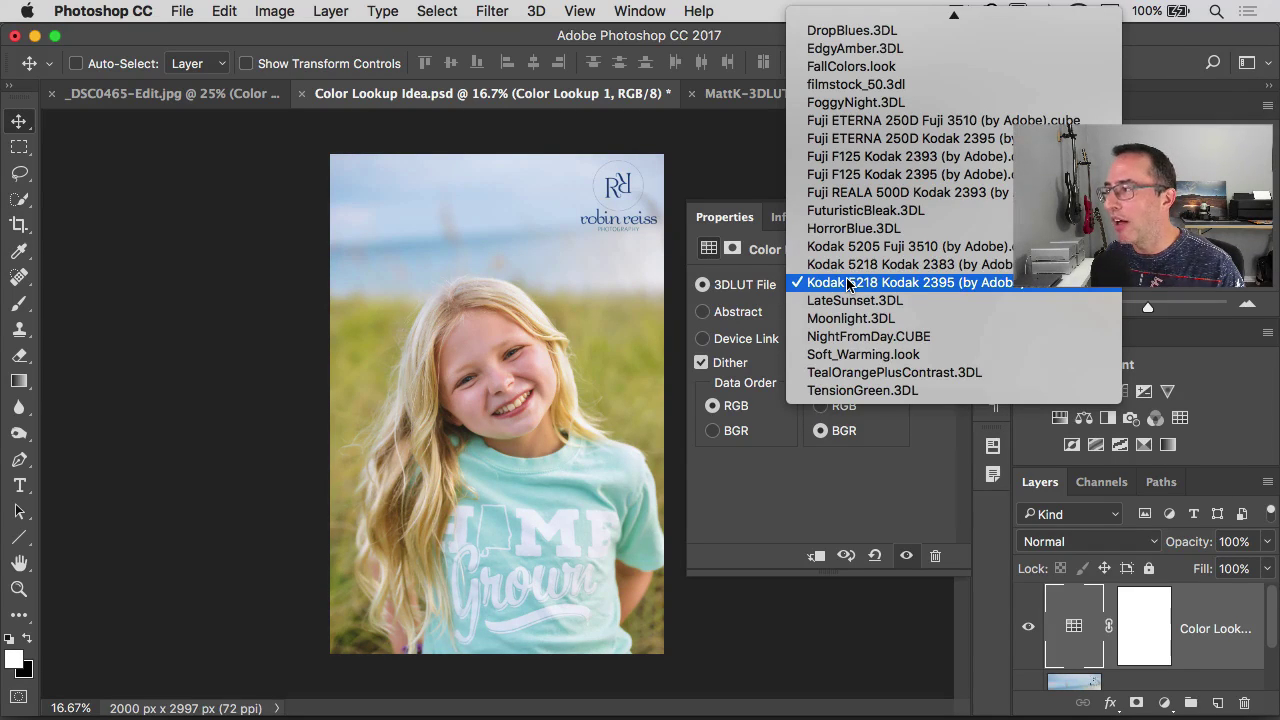
left_click(845, 193)
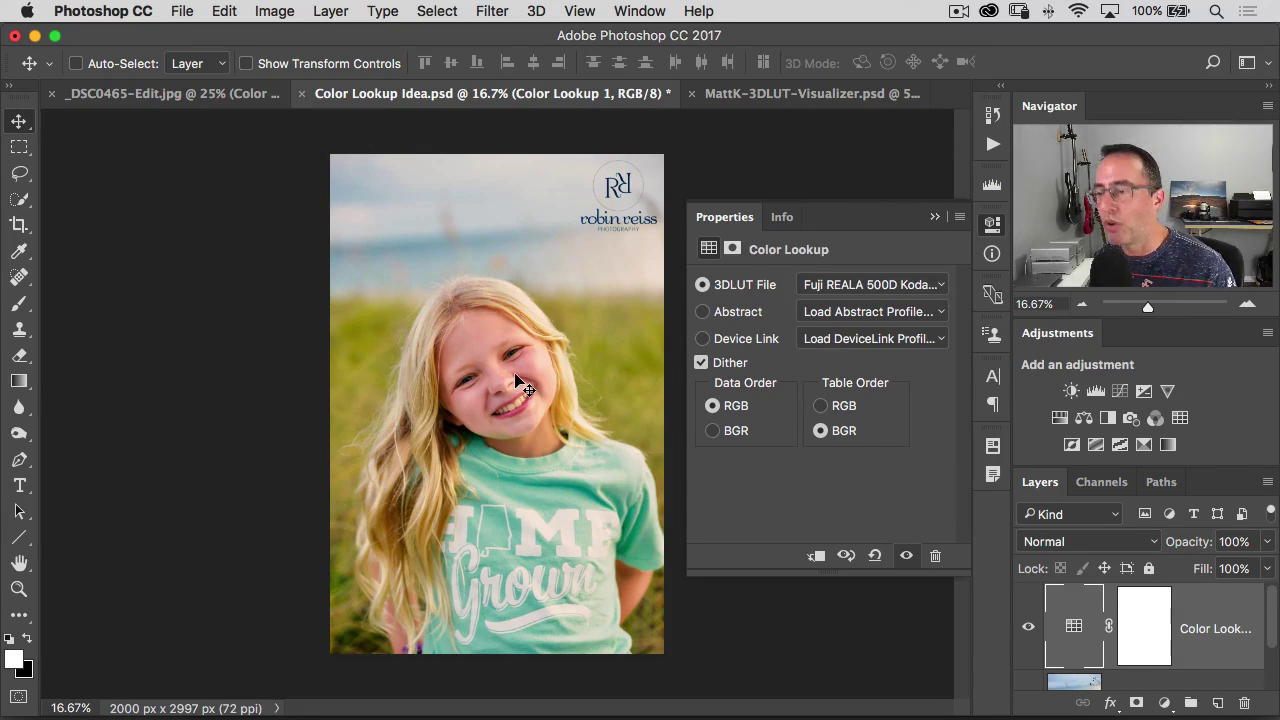
left_click(1148, 626)
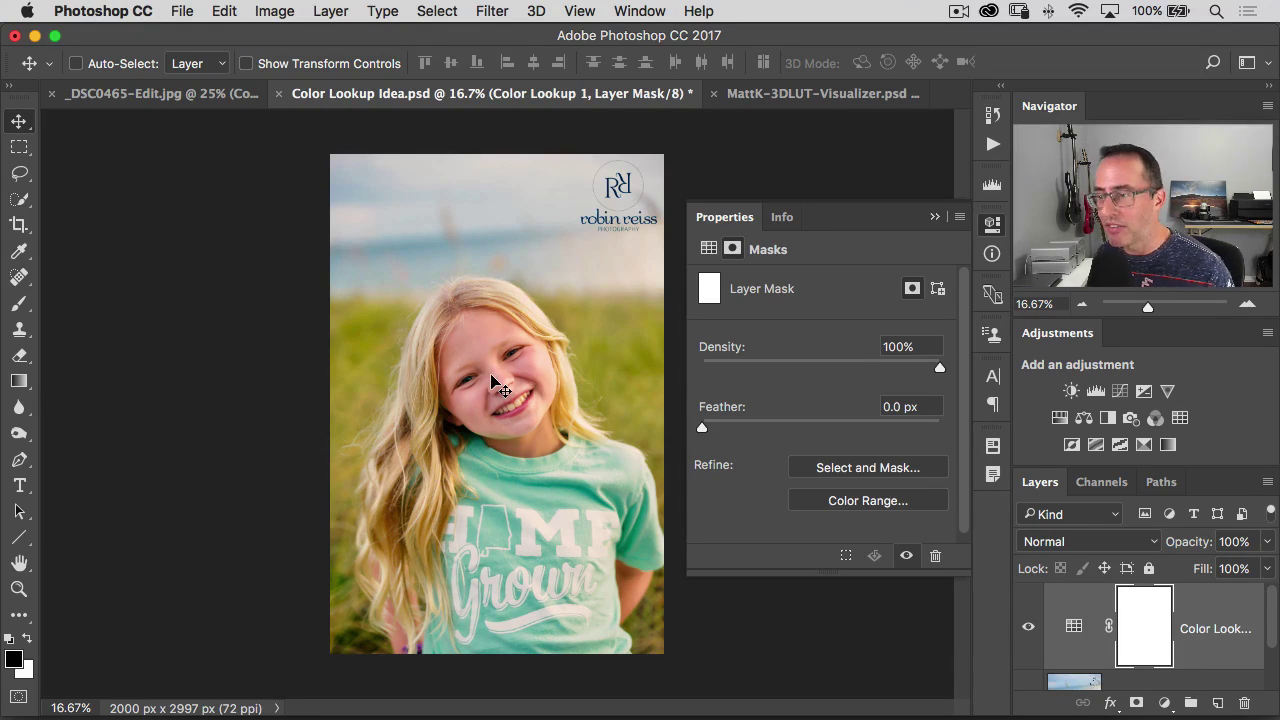
key("b")
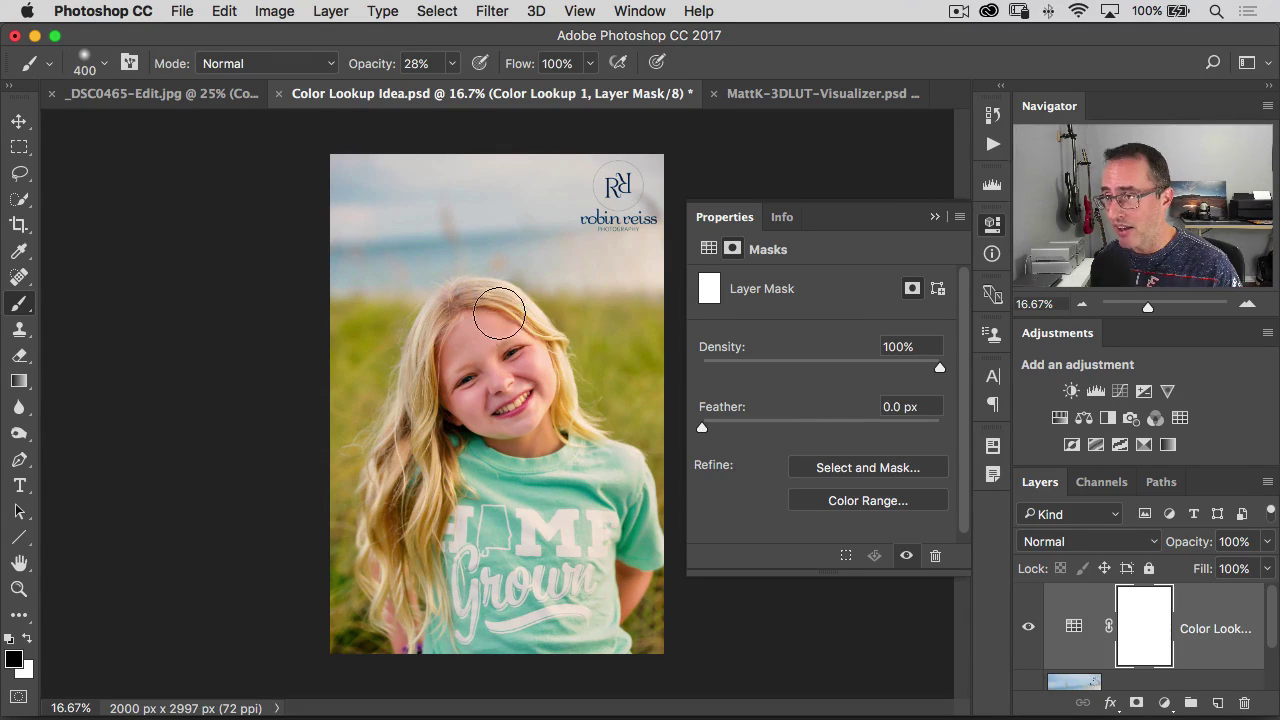
Step: Set brush opacity to 28% and paint a soft black stroke over the girl's face on the mask
left_click_drag(388, 72, 389, 74)
mouse_move(528, 313)
left_mouse_down()
mouse_move(504, 338)
mouse_move(534, 386)
mouse_move(512, 412)
mouse_move(530, 400)
mouse_move(503, 362)
mouse_move(538, 376)
mouse_move(536, 401)
mouse_move(476, 375)
mouse_move(504, 353)
mouse_move(540, 384)
mouse_move(533, 404)
mouse_move(525, 363)
mouse_move(552, 398)
mouse_move(526, 400)
mouse_move(538, 405)
mouse_move(507, 381)
left_mouse_up()
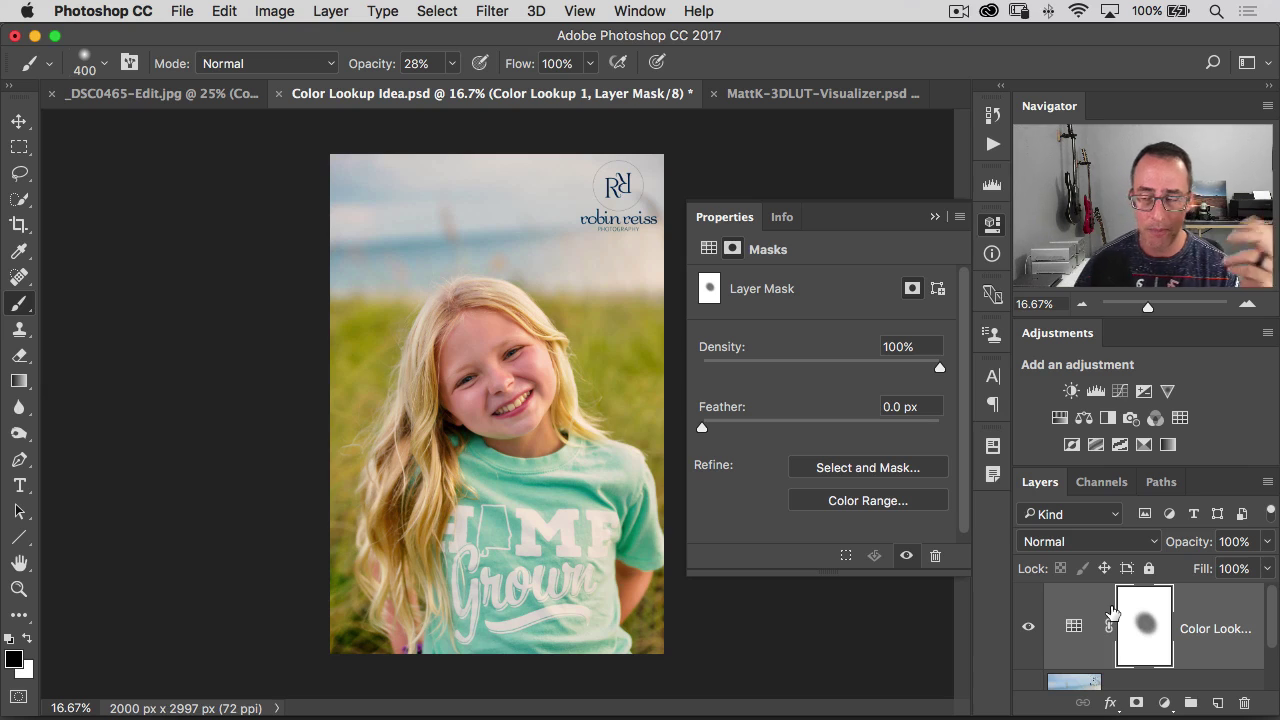
Step: Switch to MattK-3DLUT-Visualizer.psd and add a Color Lookup adjustment layer
left_click(786, 93)
left_click(935, 216)
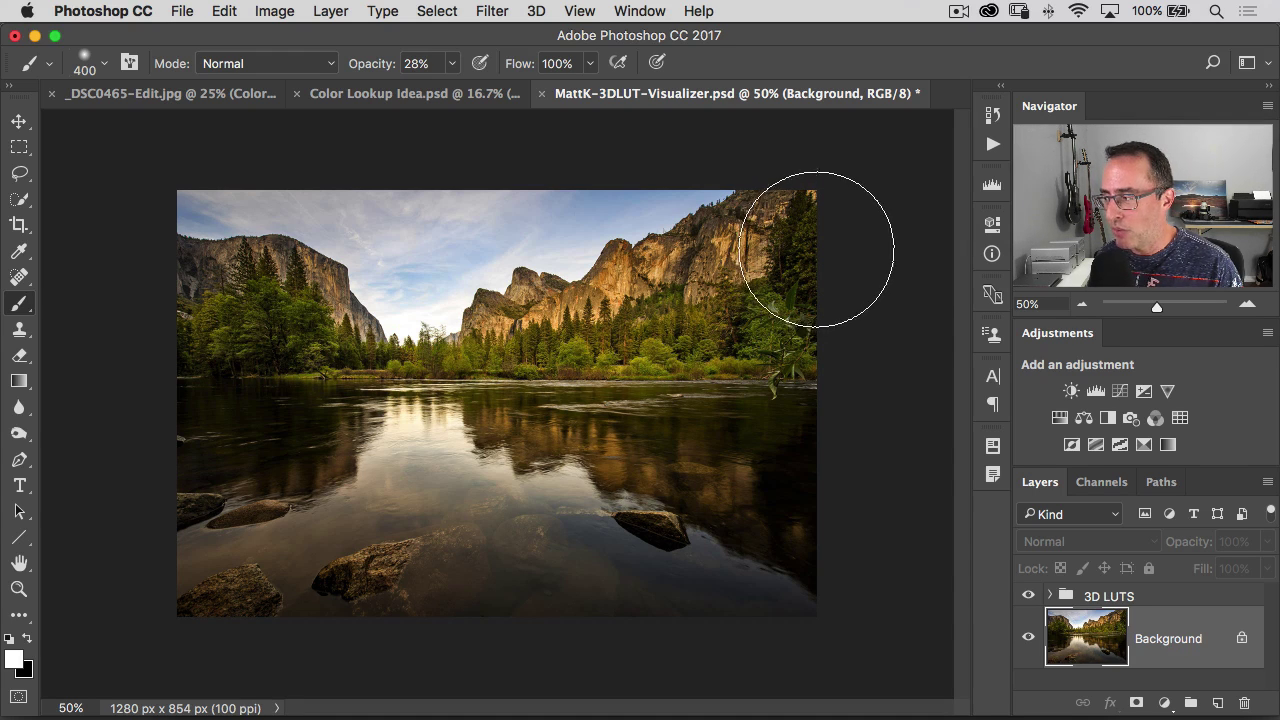
left_click(1180, 418)
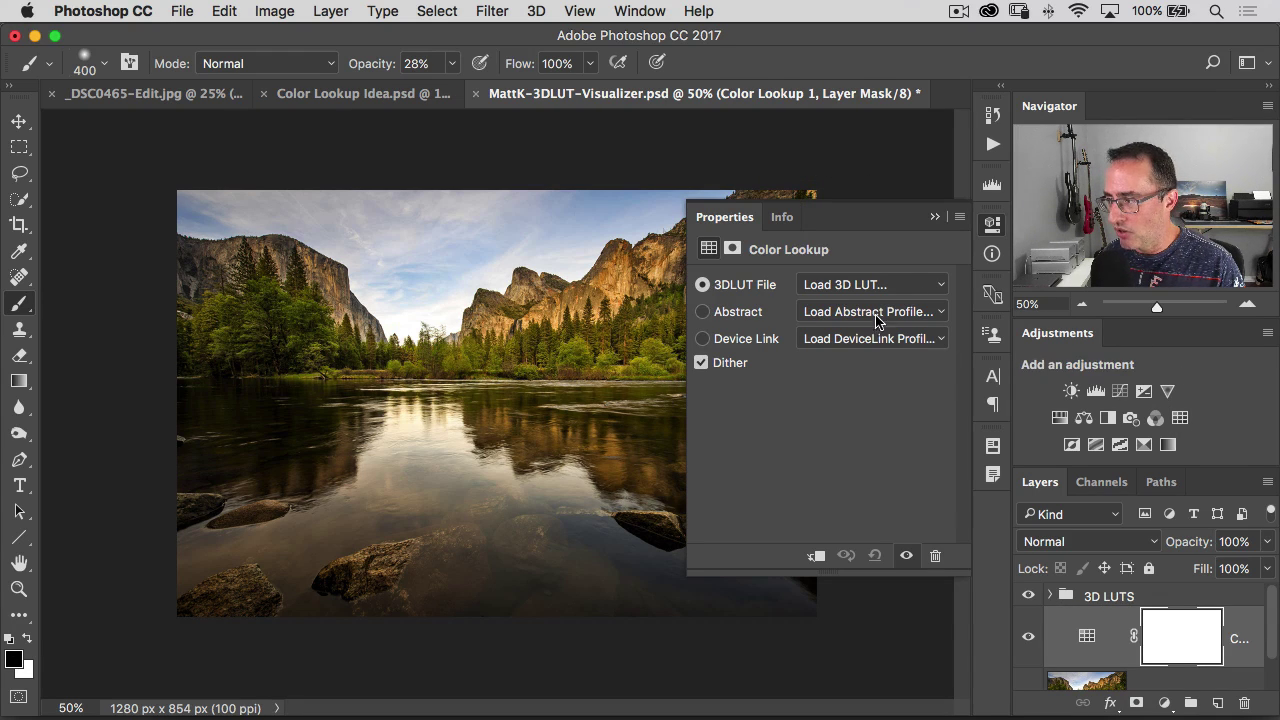
Step: Try 2Strip.look, then settle on 3Strip.look as the 3DLUT File
left_click(845, 283)
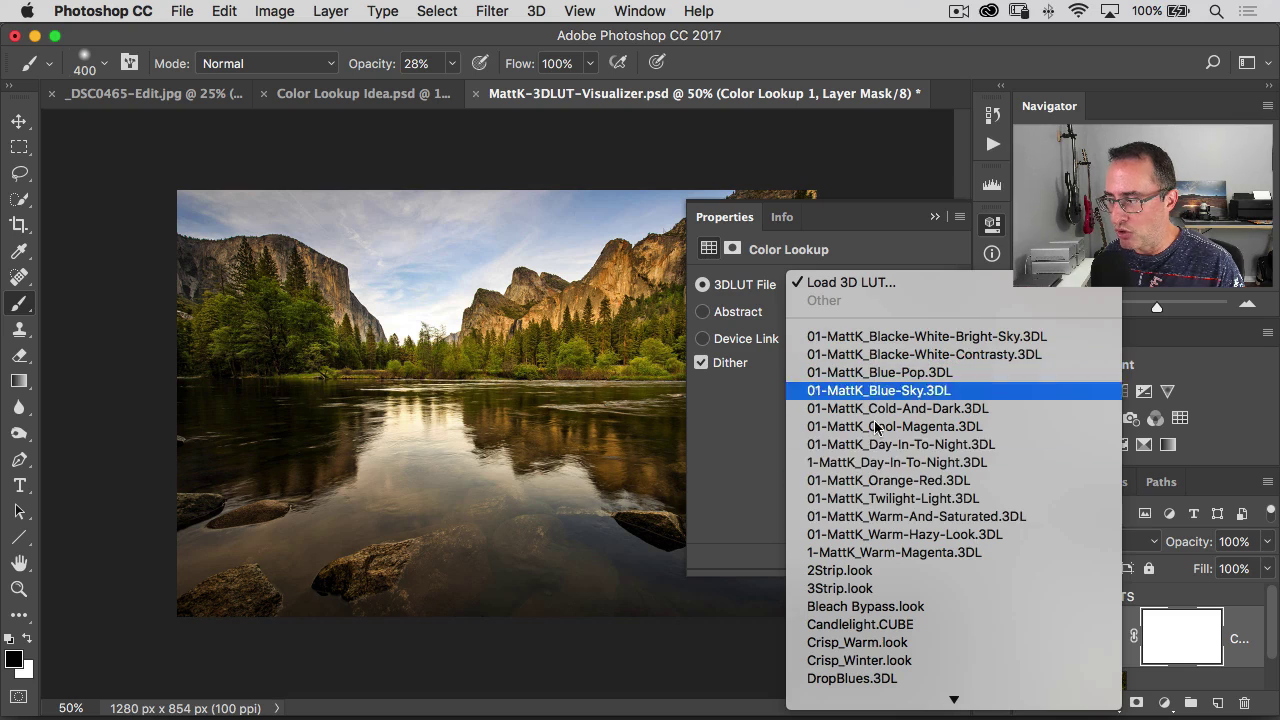
left_click(862, 577)
left_click(838, 290)
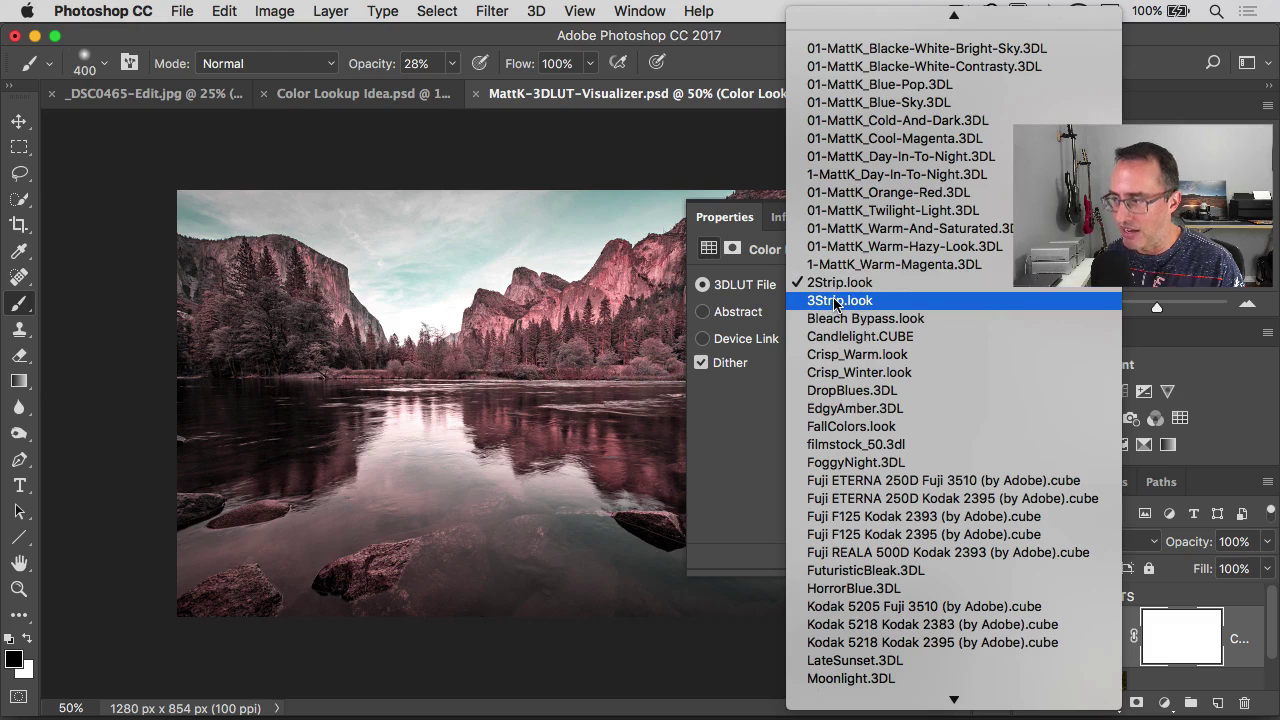
left_click(838, 300)
left_click(840, 286)
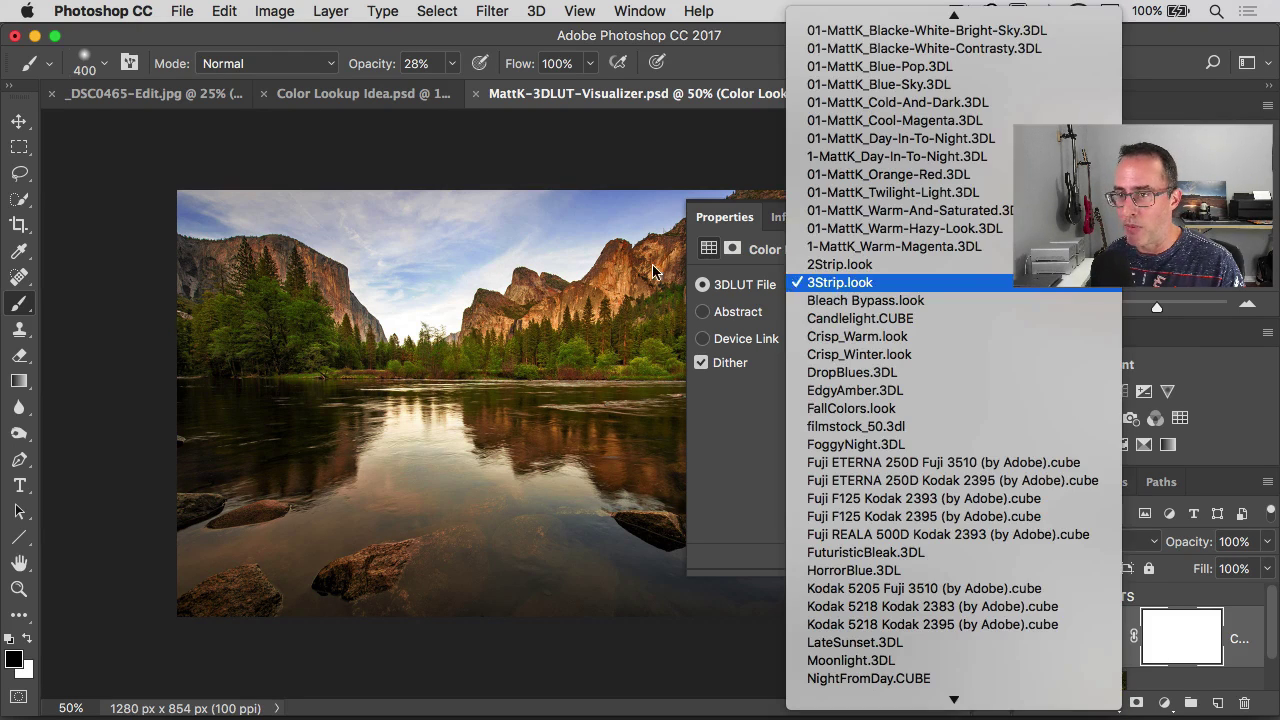
left_click(143, 97)
Step: On _DSC0465-Edit.jpg, load 2Strip.look, collapse Properties, and return to MattK-3DLUT-Visualizer.psd
left_click(148, 96)
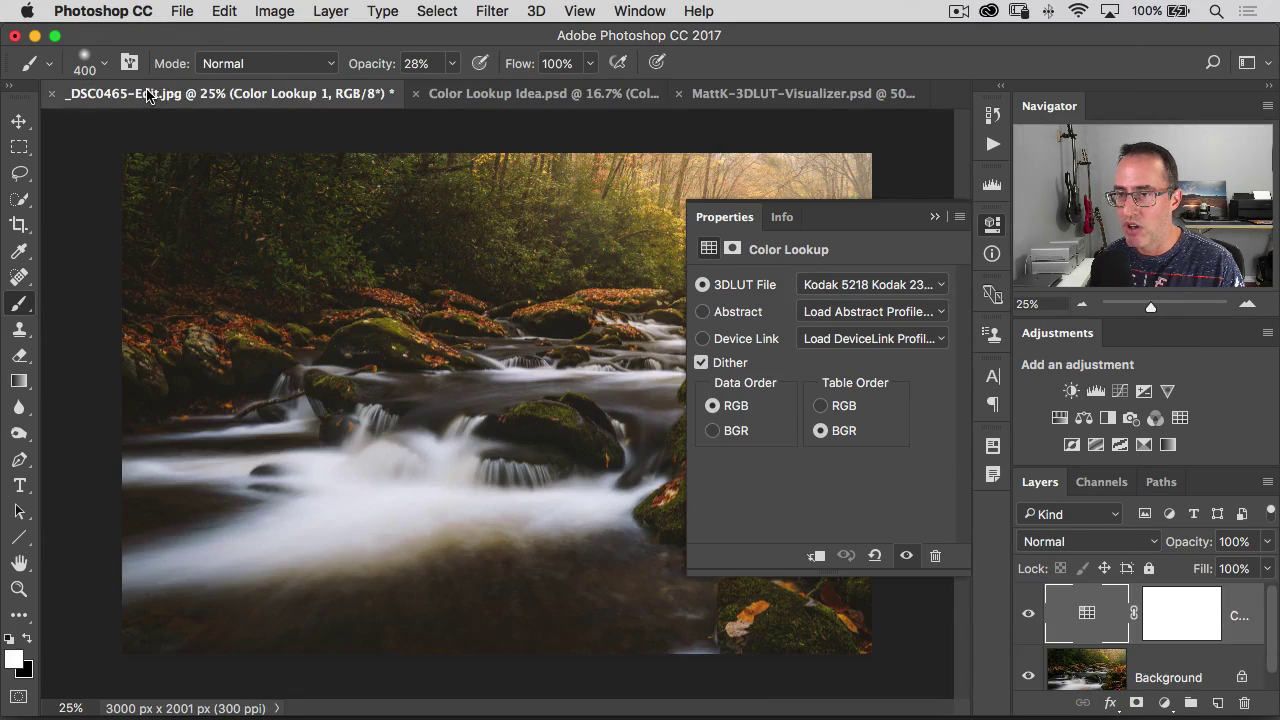
left_click(866, 287)
scroll(849, 147, "up", 10)
left_click(866, 214)
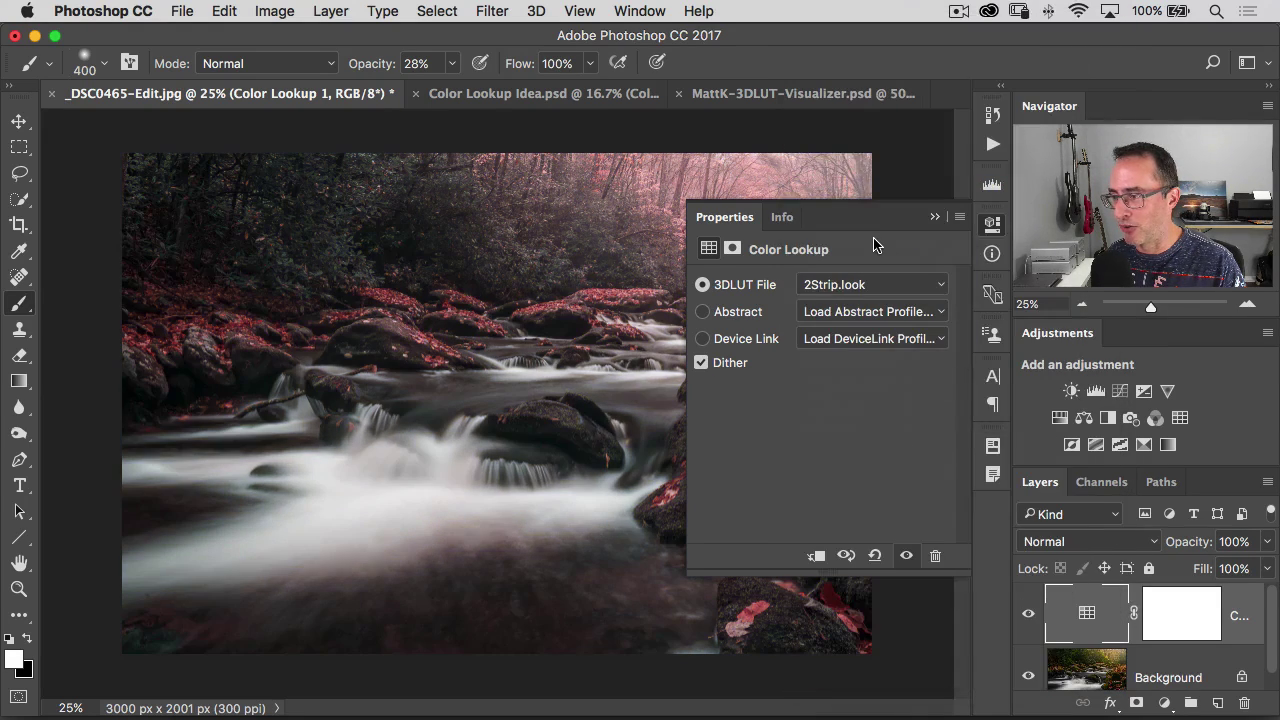
left_click(932, 217)
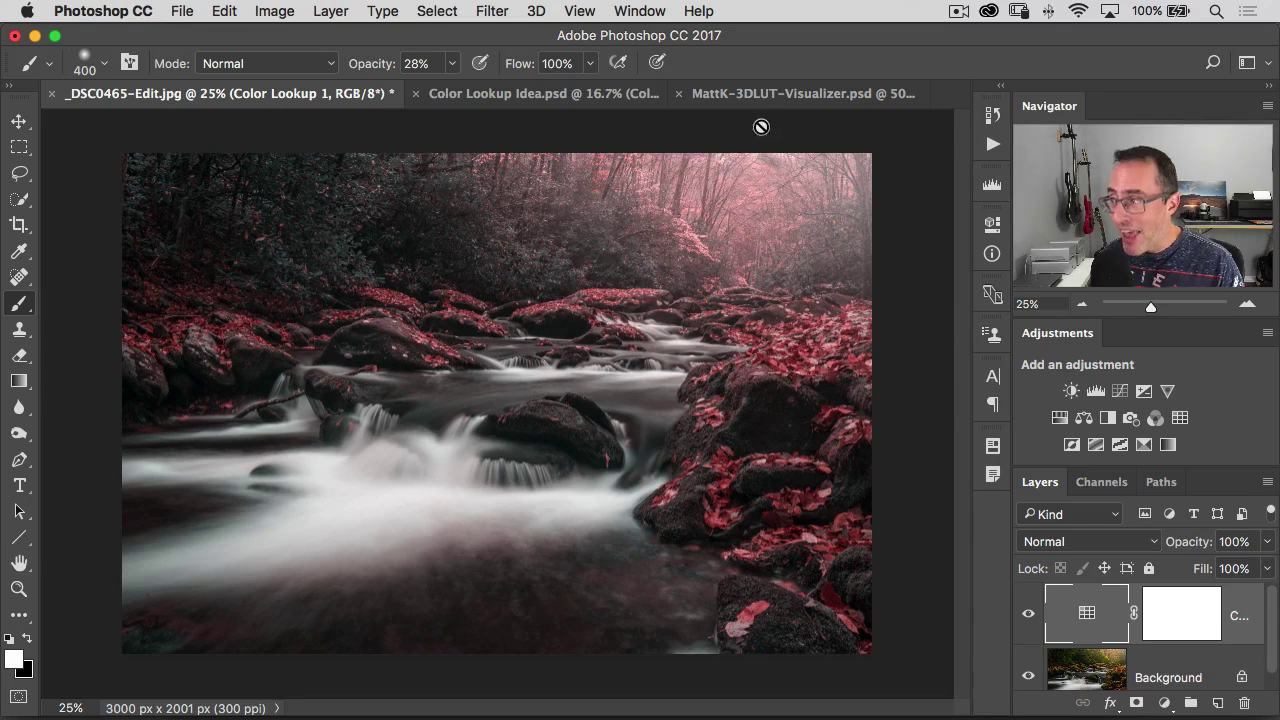
left_click(776, 94)
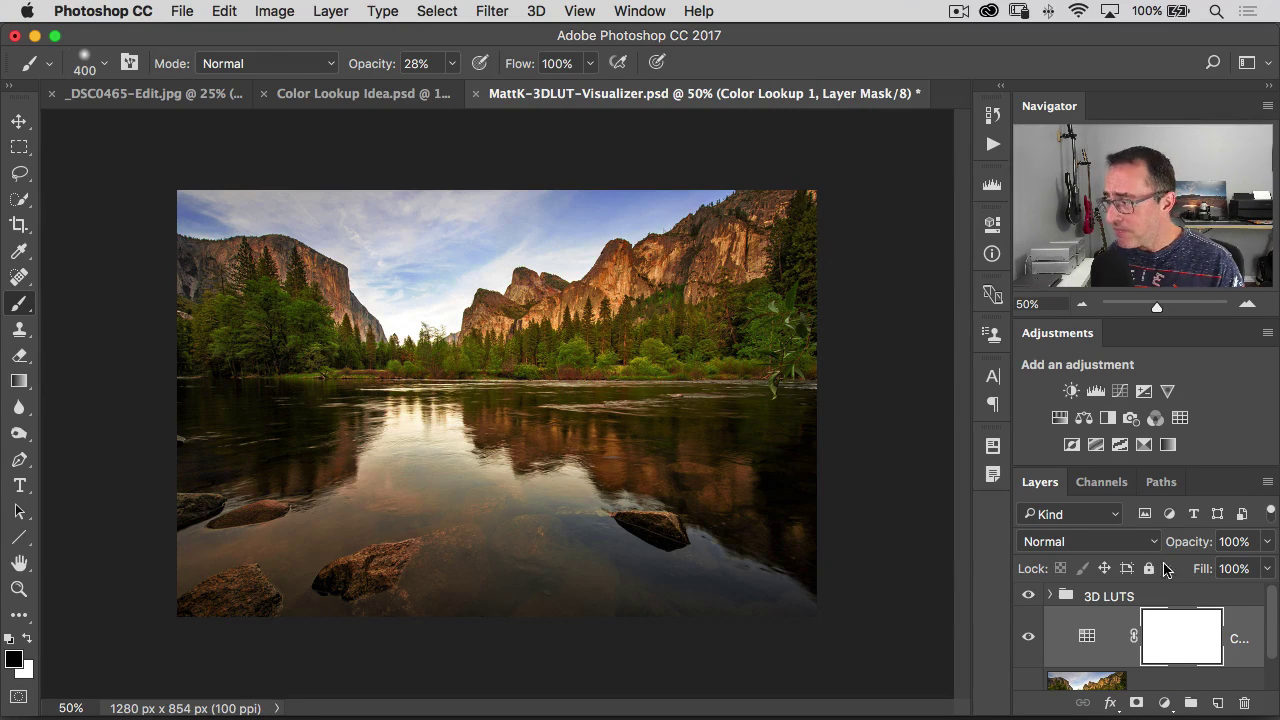
Step: Open the Color Lookup settings, dismiss the LUT list unchanged, and delete the Color Lookup layer
double_click(1088, 636)
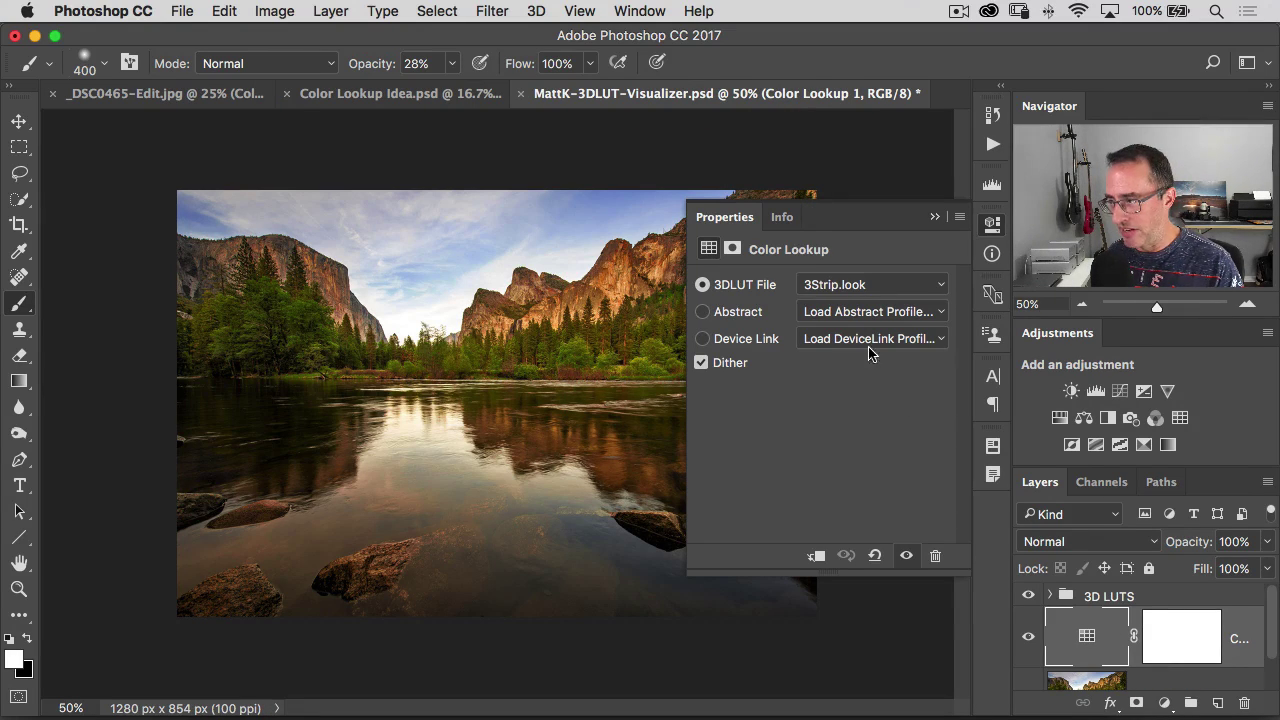
left_click(829, 289)
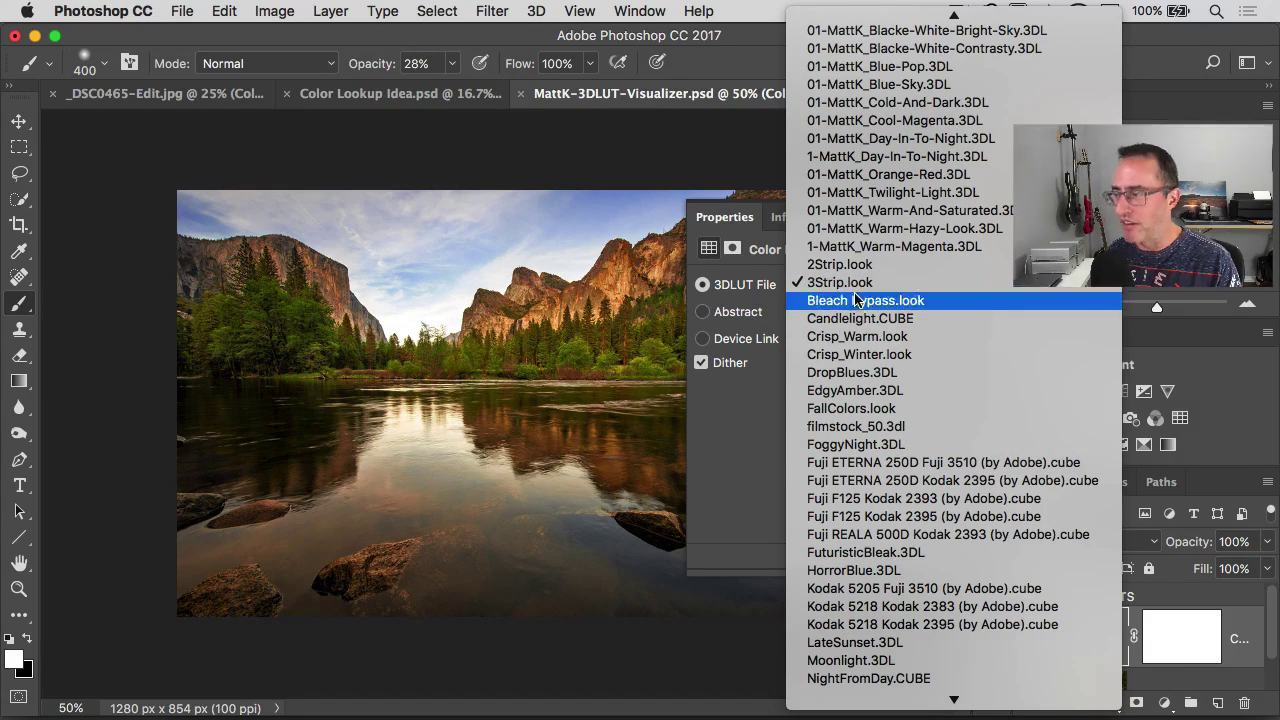
key("Escape")
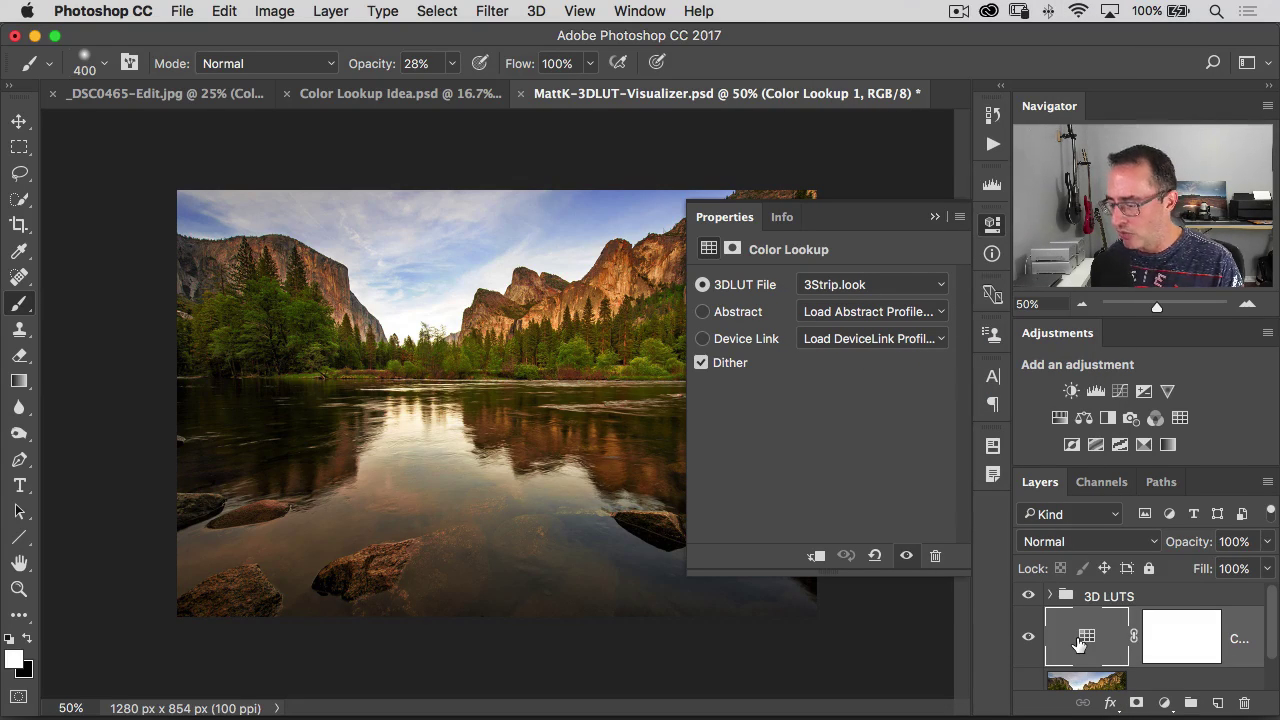
key("BackSpace")
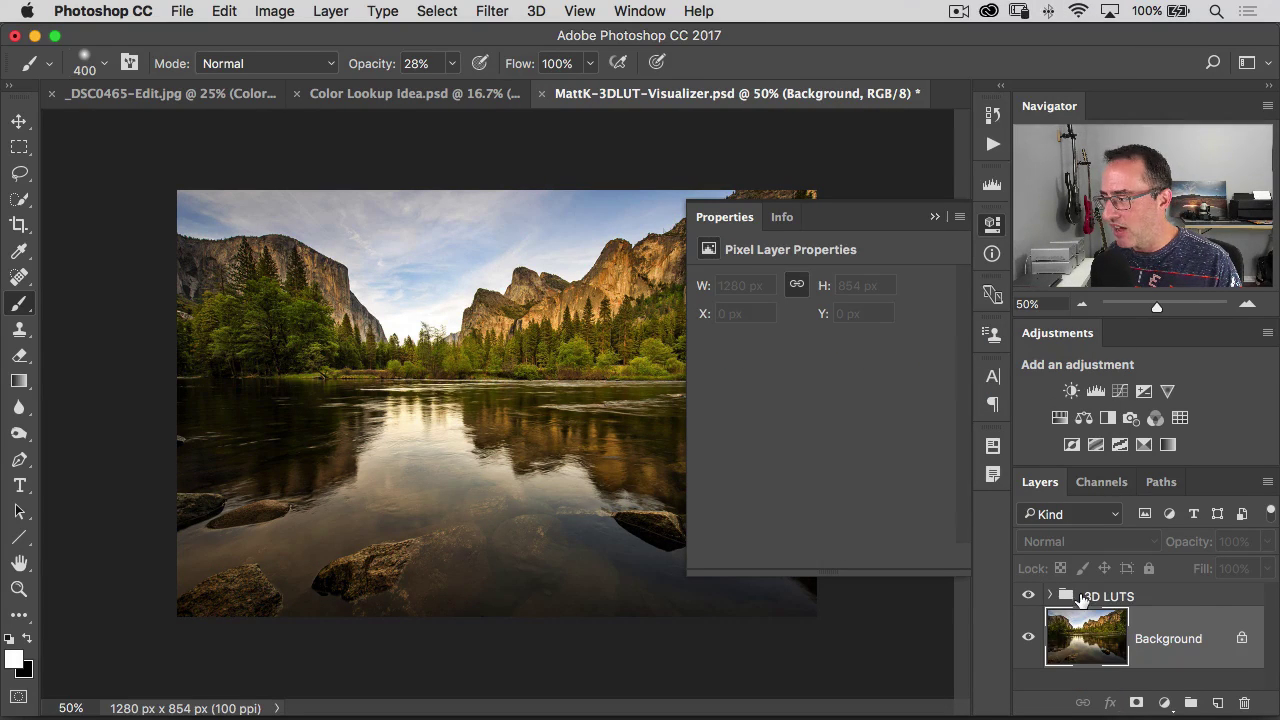
Step: Select the 3D LUTS group and the Background layer, then switch to the forest stream photo
left_click(1084, 599)
left_click(1080, 625)
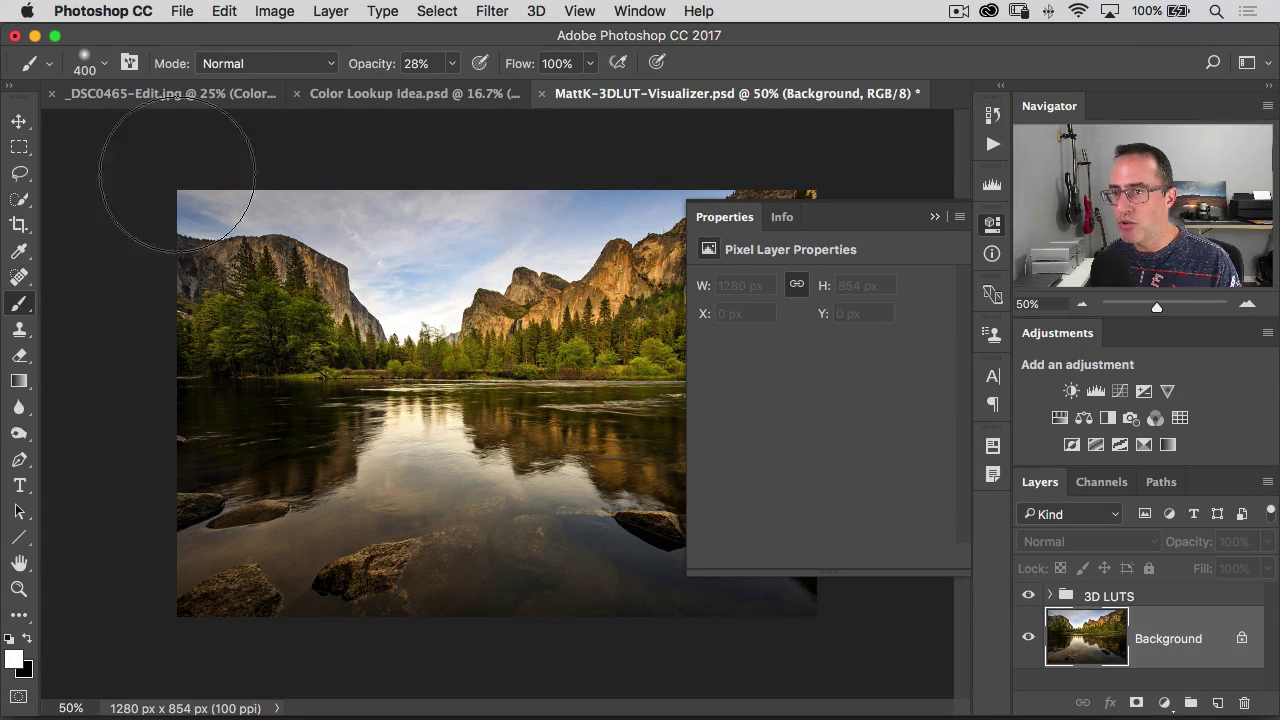
left_click(176, 100)
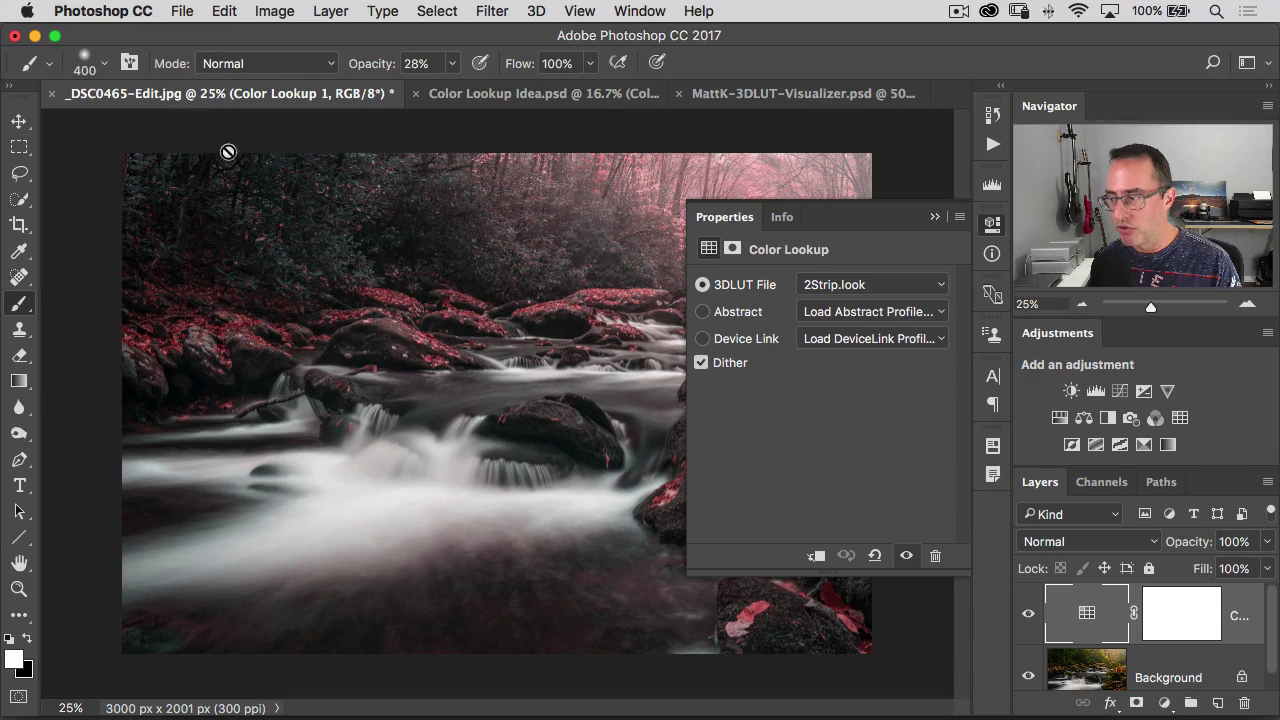
Step: Turn off the Color Lookup layer, then select all and copy the forest photo
left_click(1028, 613)
left_click(1075, 658)
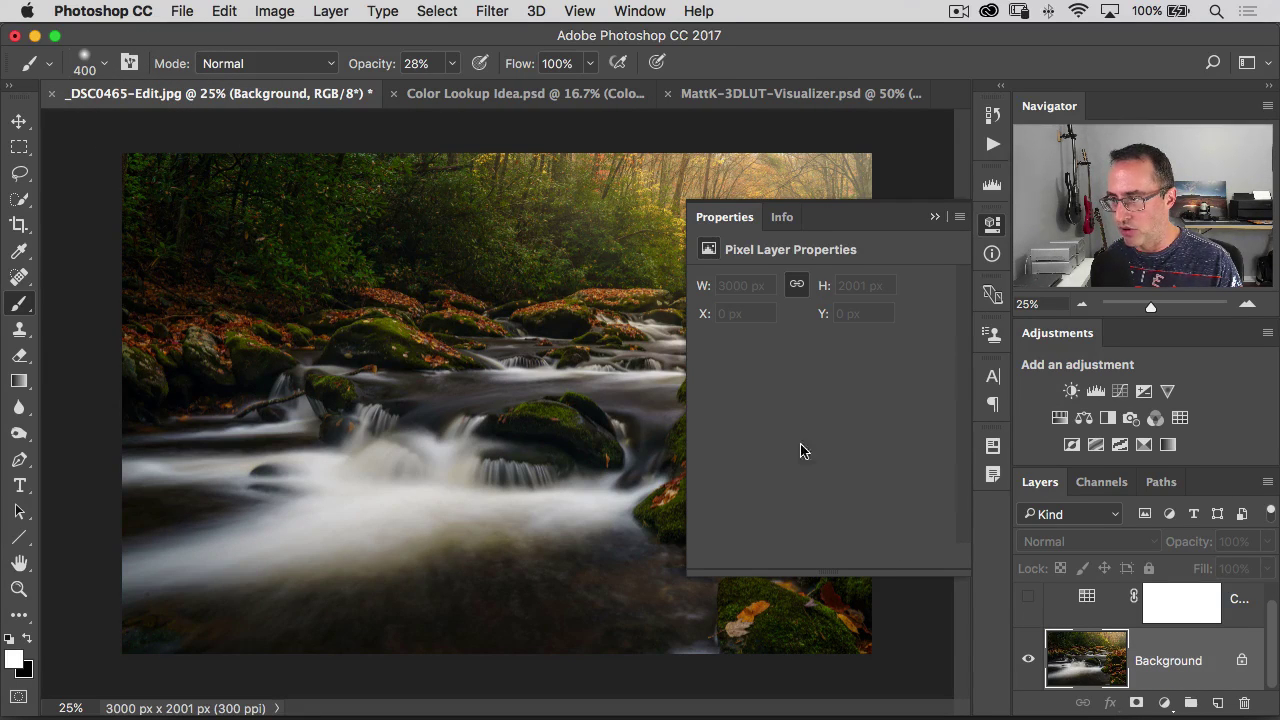
left_click(437, 11)
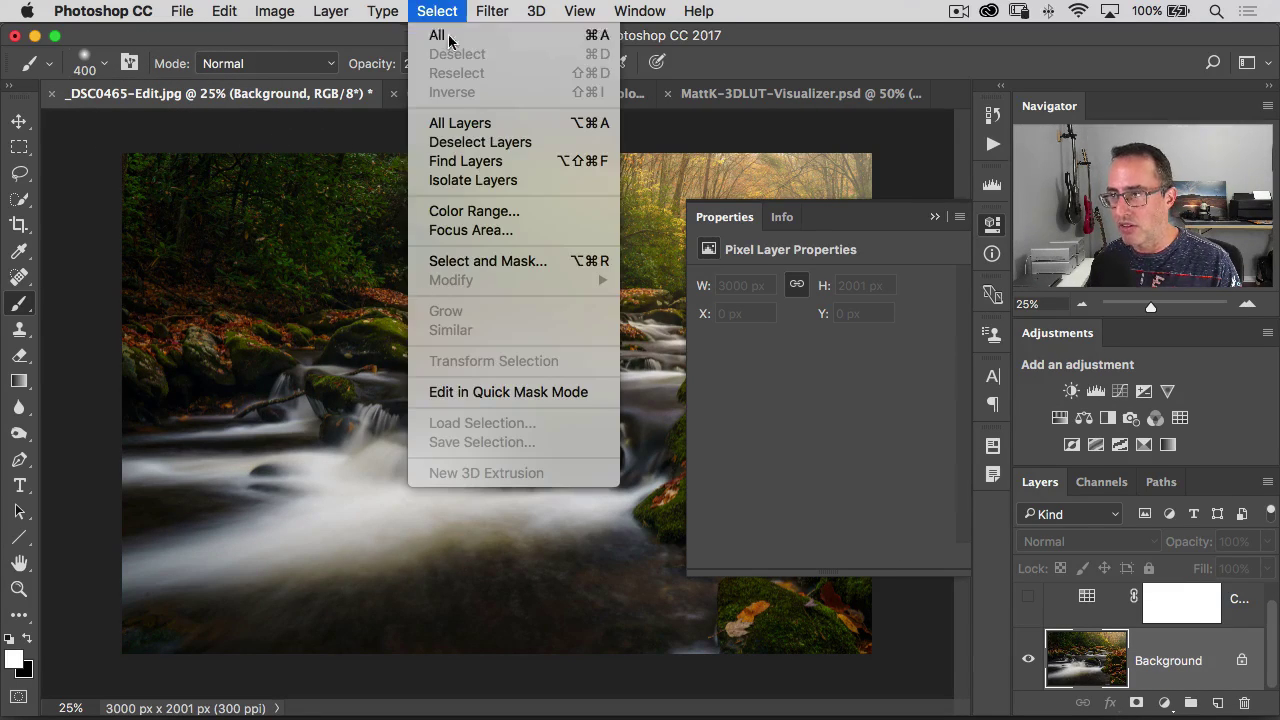
left_click(445, 35)
key("super+c")
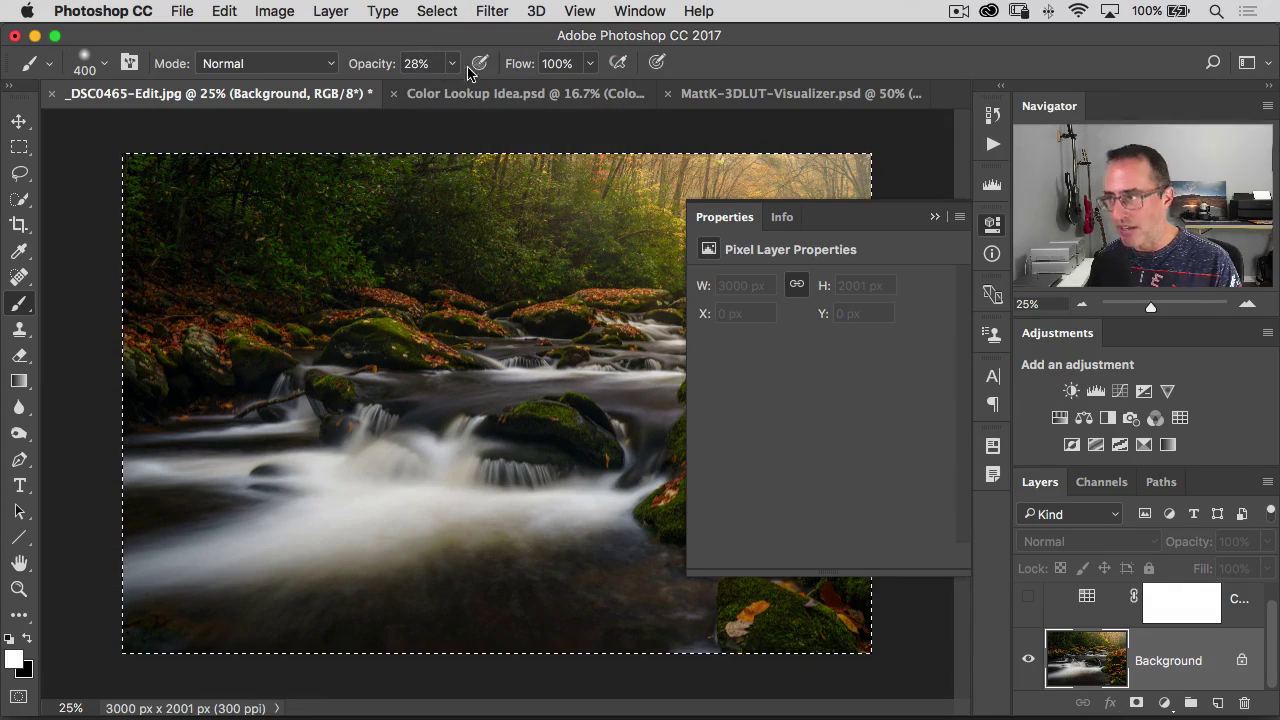
Step: Paste the forest photo into the 3D LUT visualizer, then undo until only 3D LUTS and Background remain
left_click(743, 93)
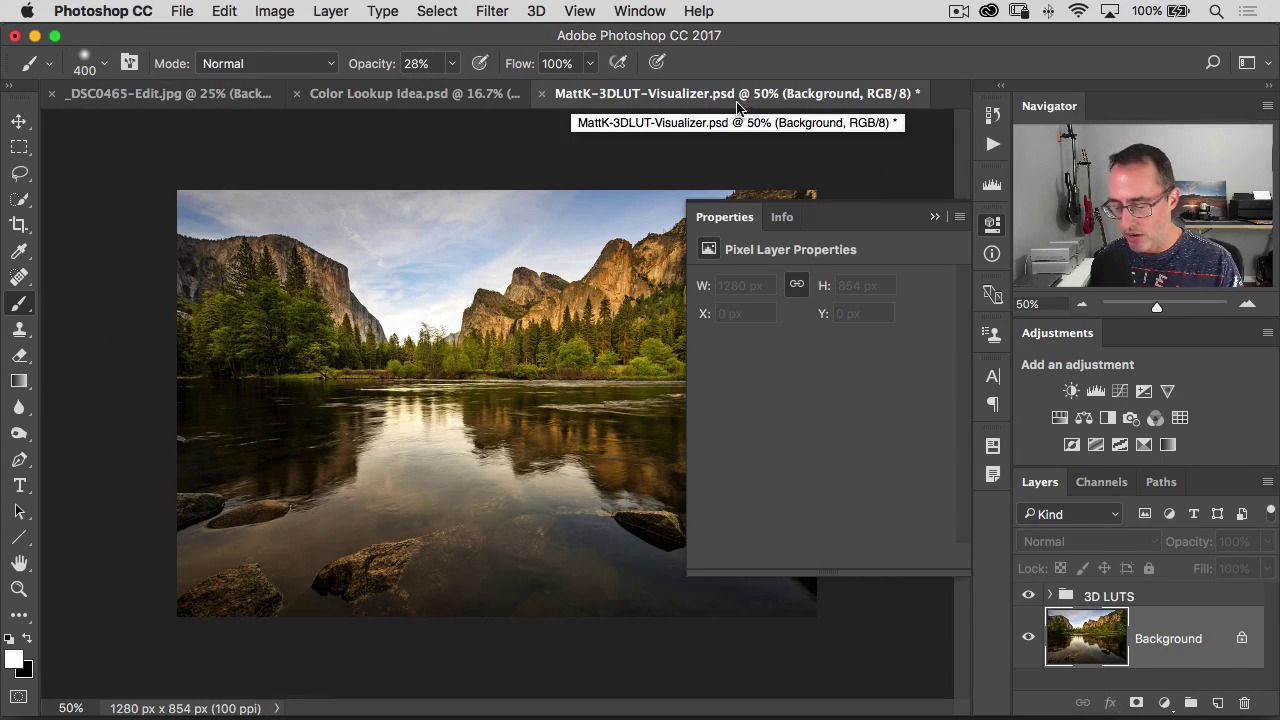
key("super+v")
left_click(224, 11)
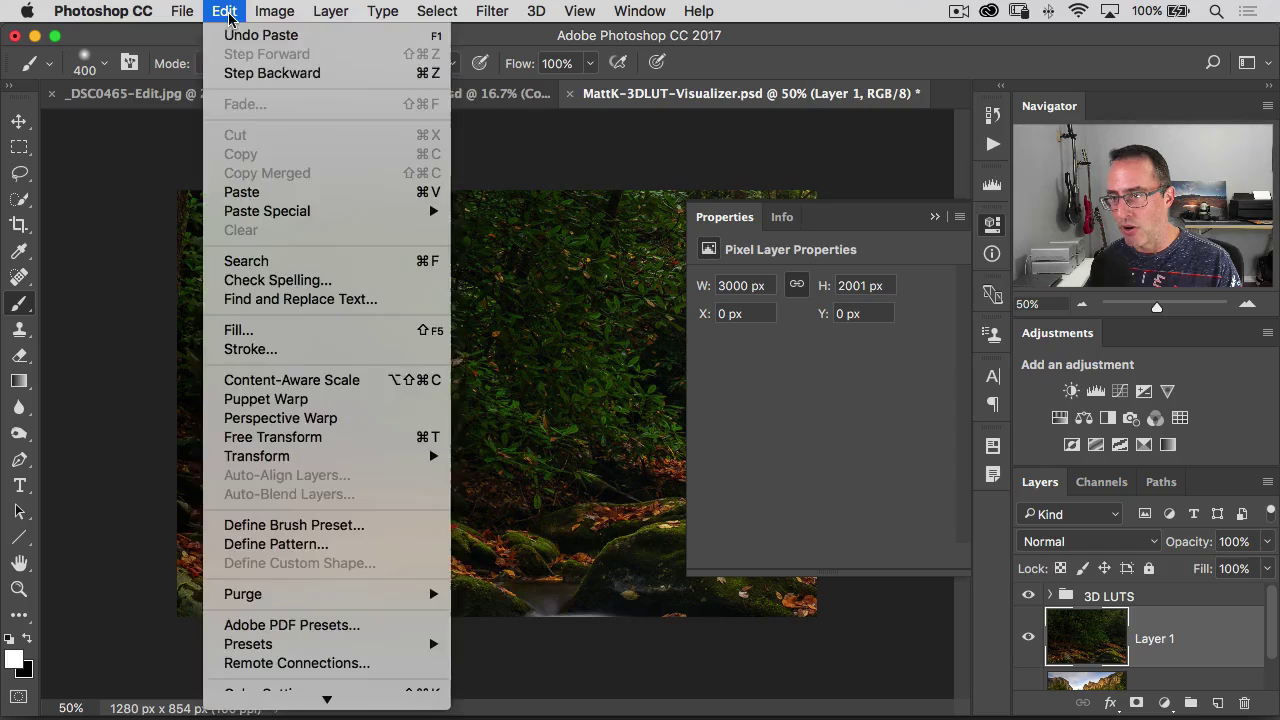
left_click(308, 250)
key("super+z")
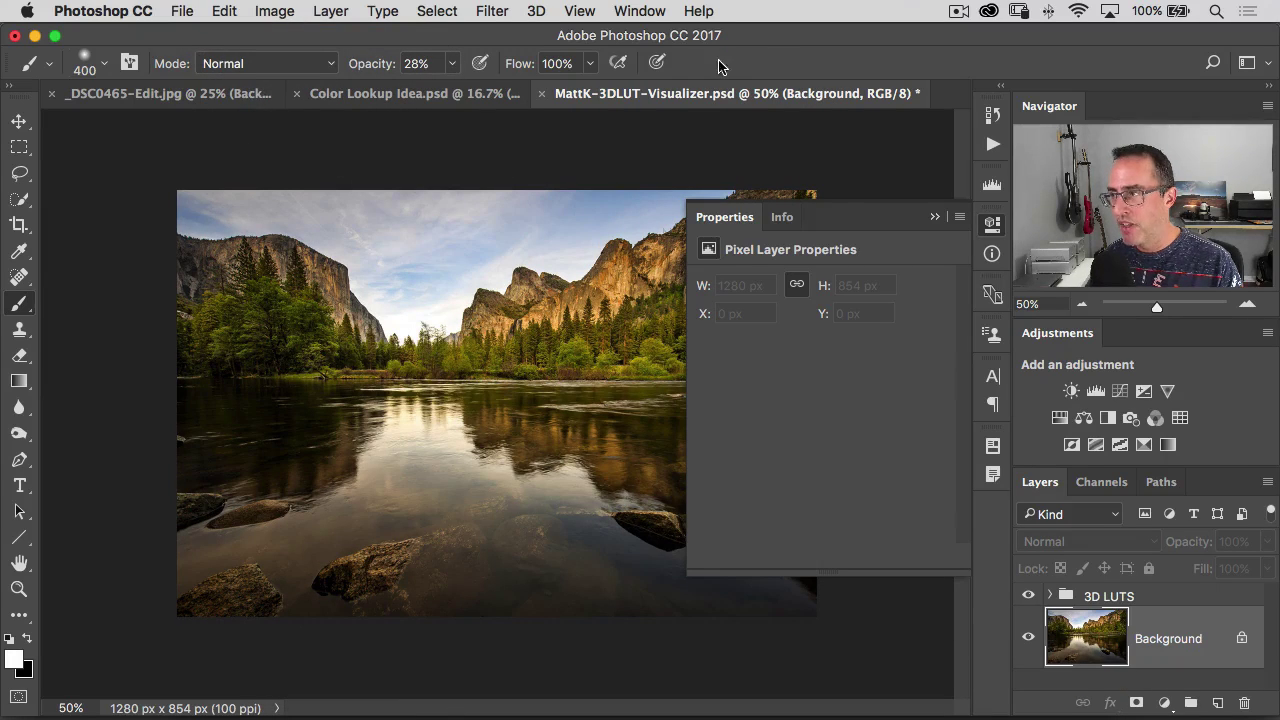
key("super+alt+z")
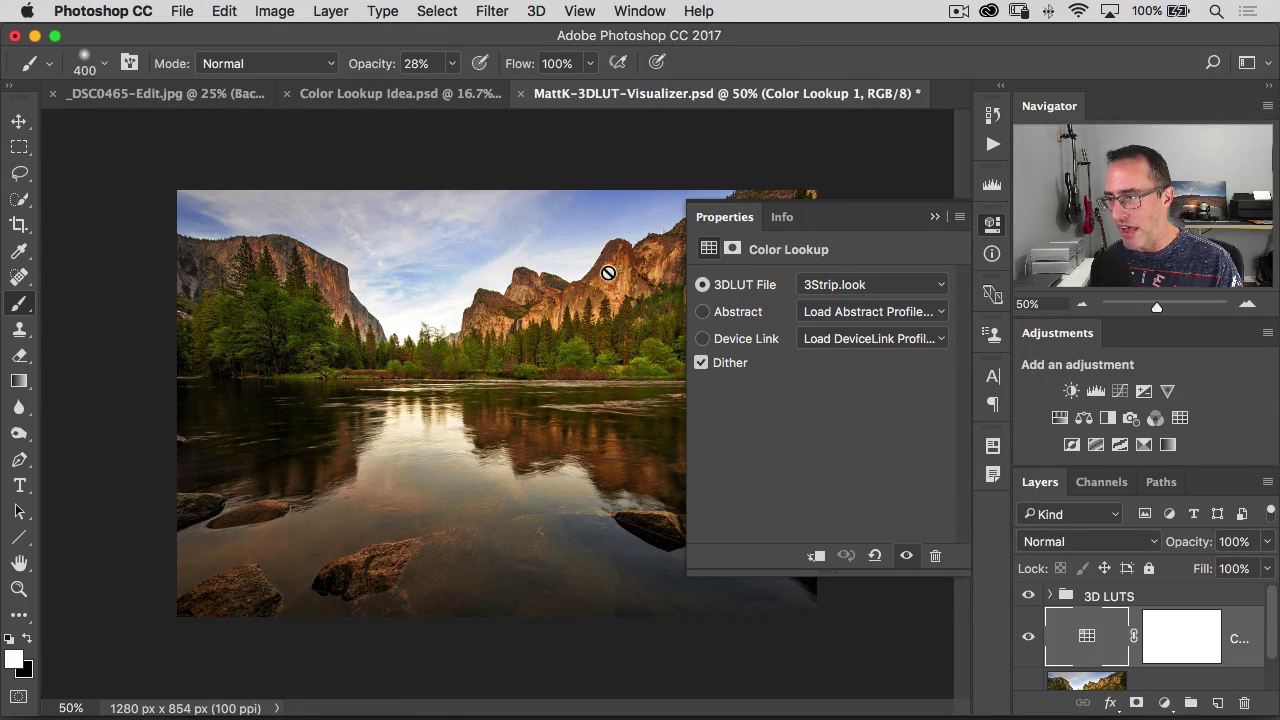
left_click(224, 11)
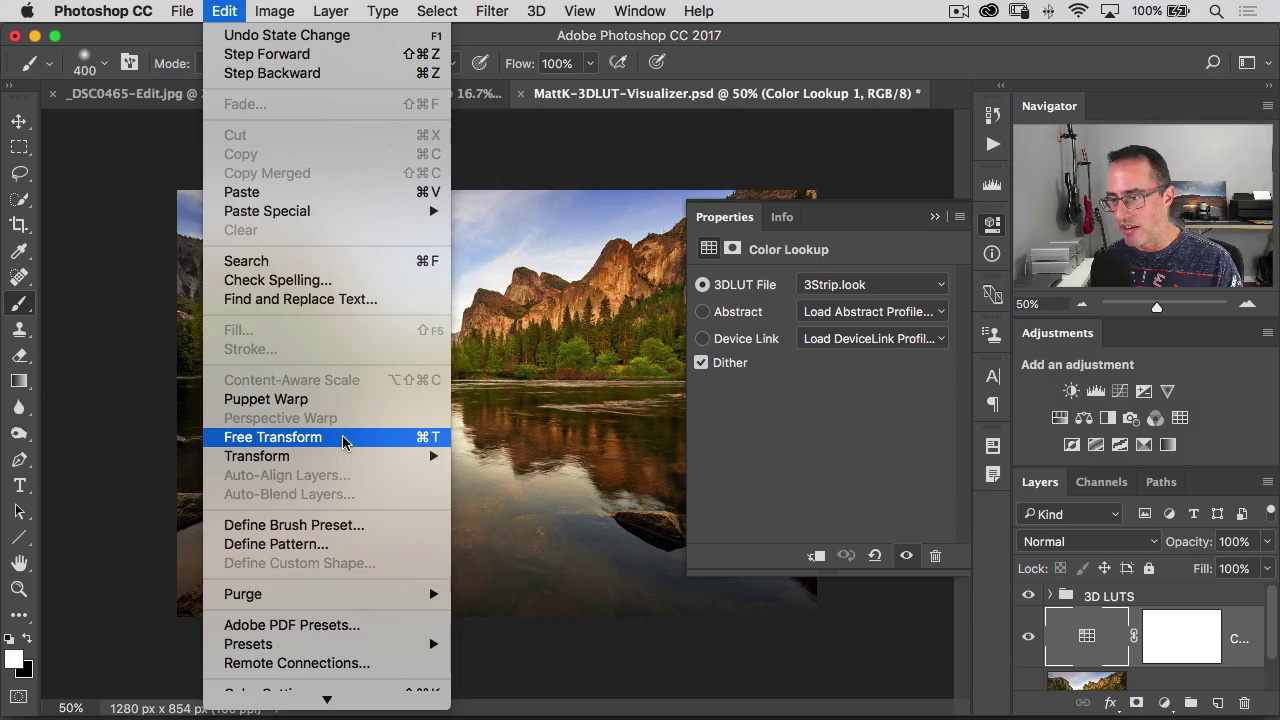
key("Escape")
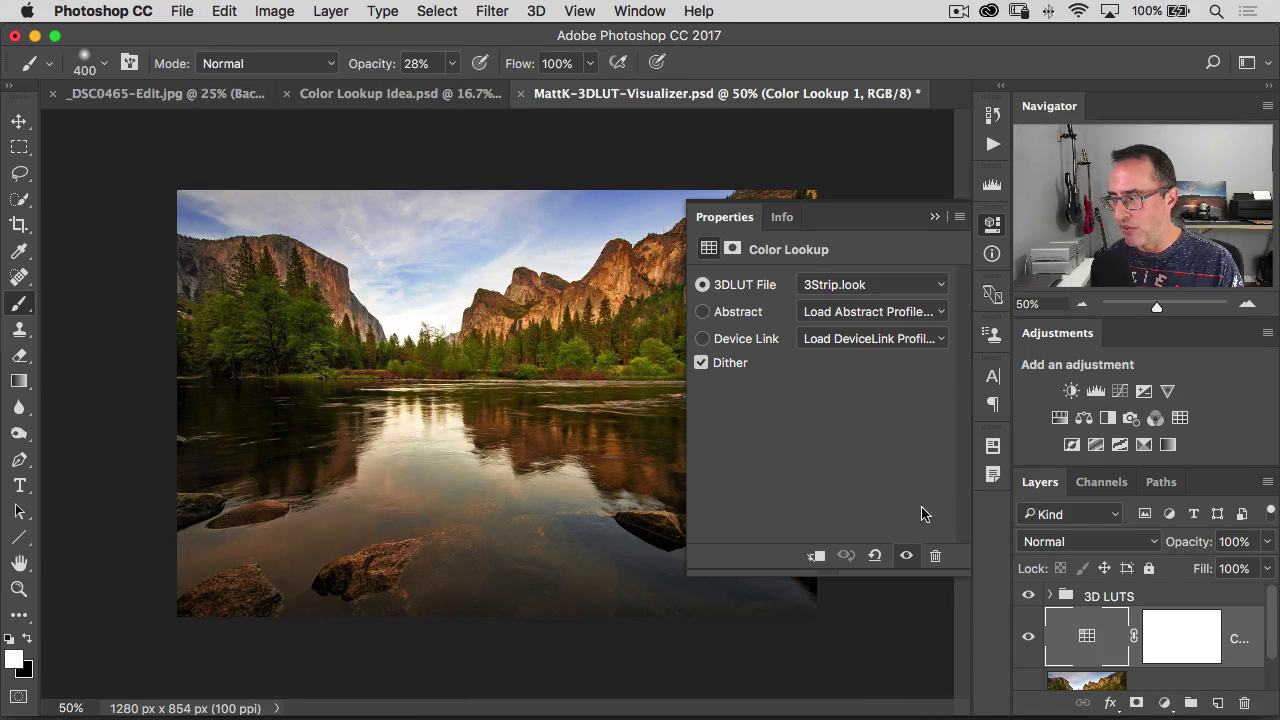
key("super+z")
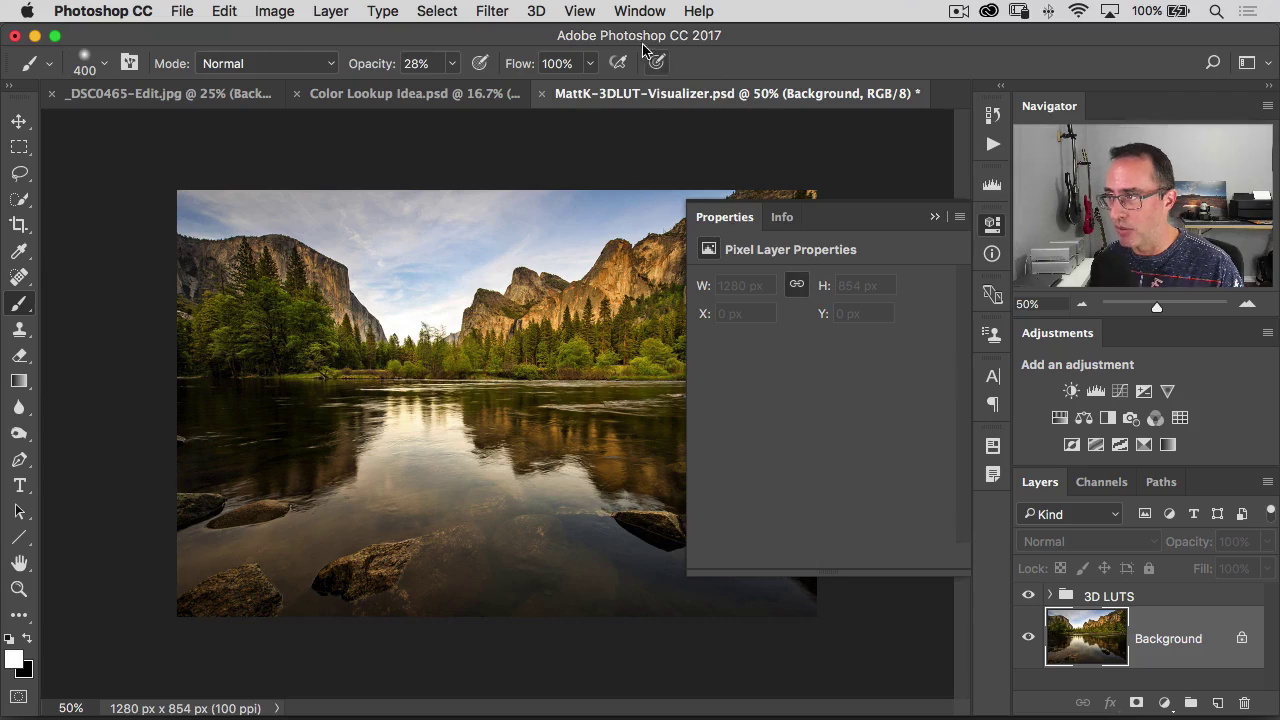
Step: Show the Layer Comps panel, apply the 2 Strip Look comp, and shorten the panel
left_click(636, 11)
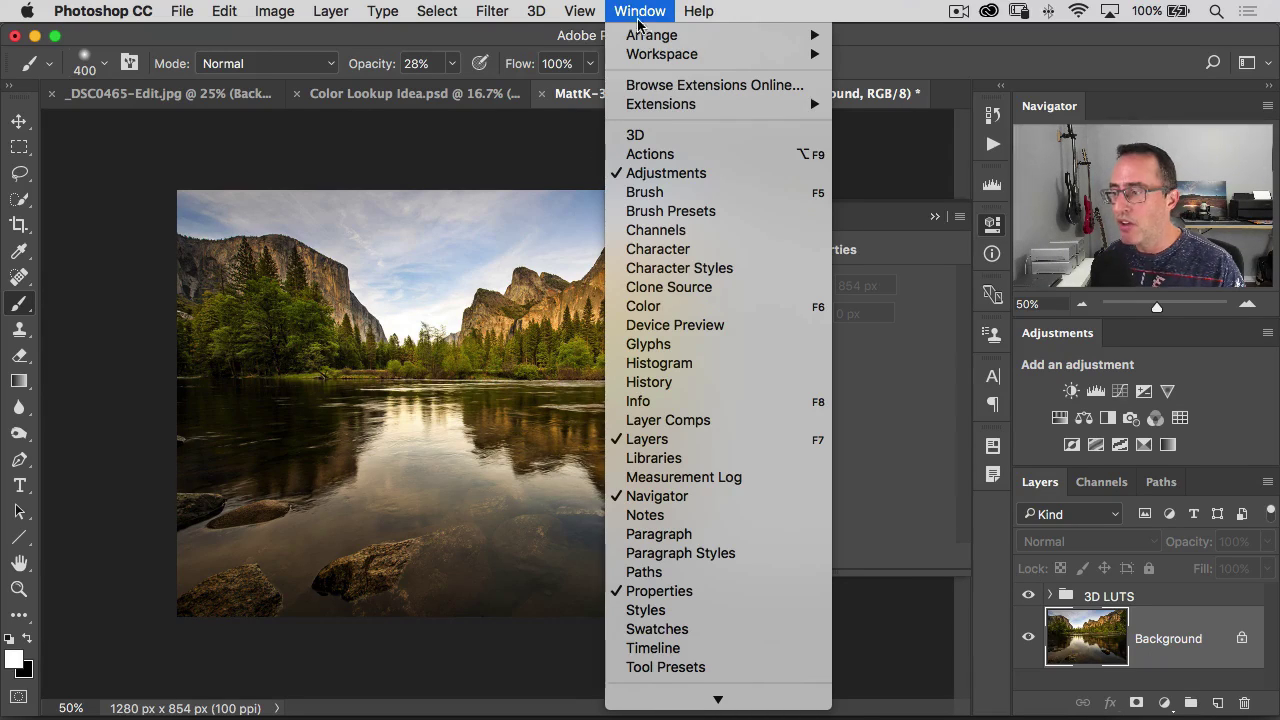
left_click(749, 428)
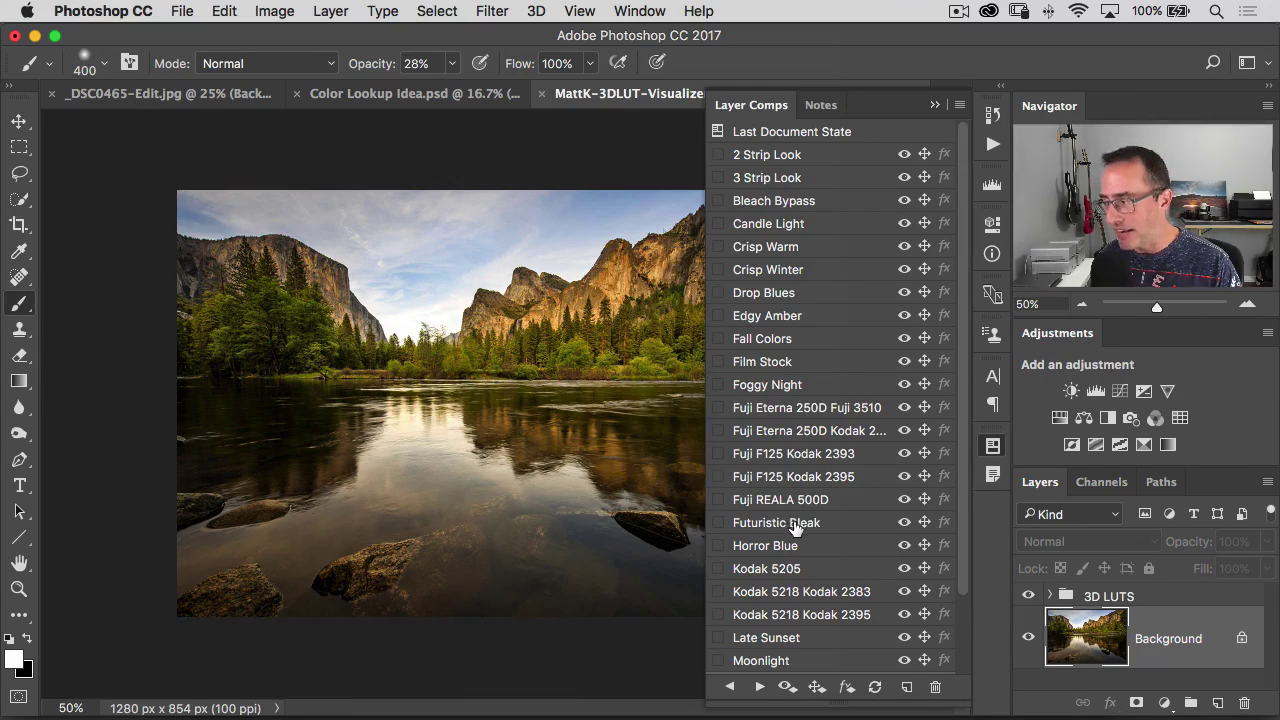
left_click(630, 12)
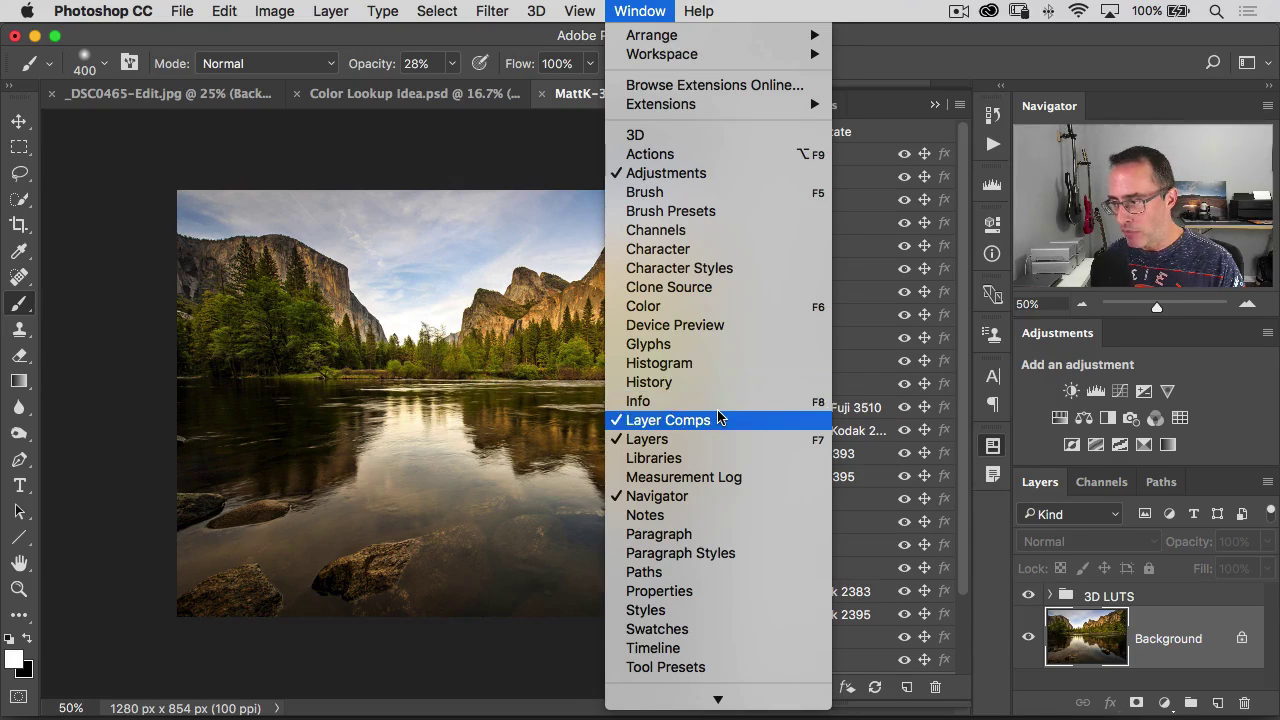
left_click(638, 18)
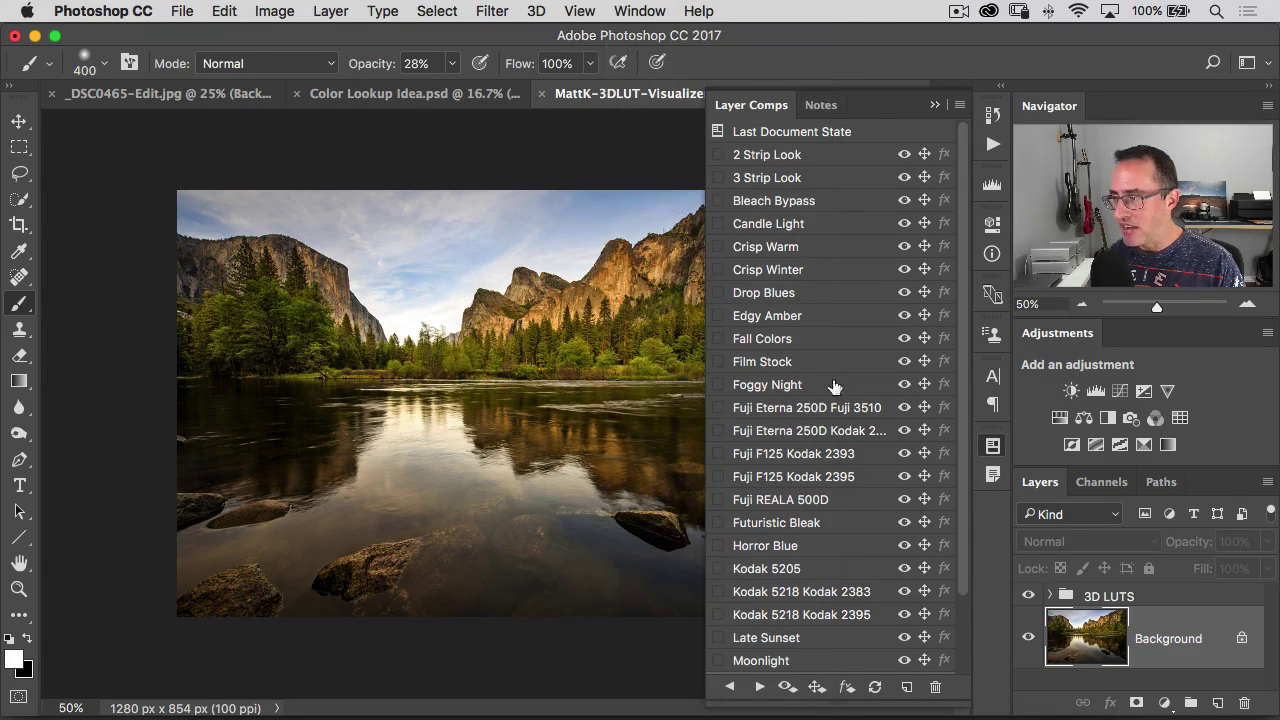
left_click(717, 155)
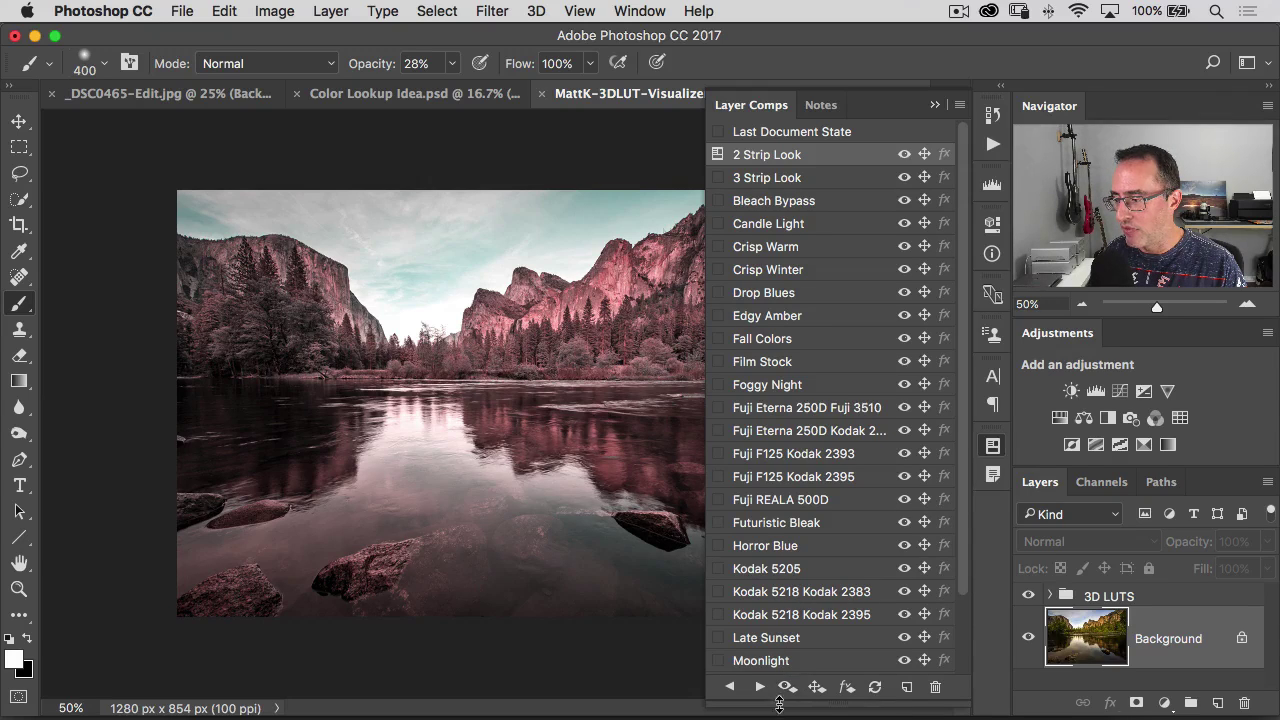
left_click_drag(780, 703, 748, 651)
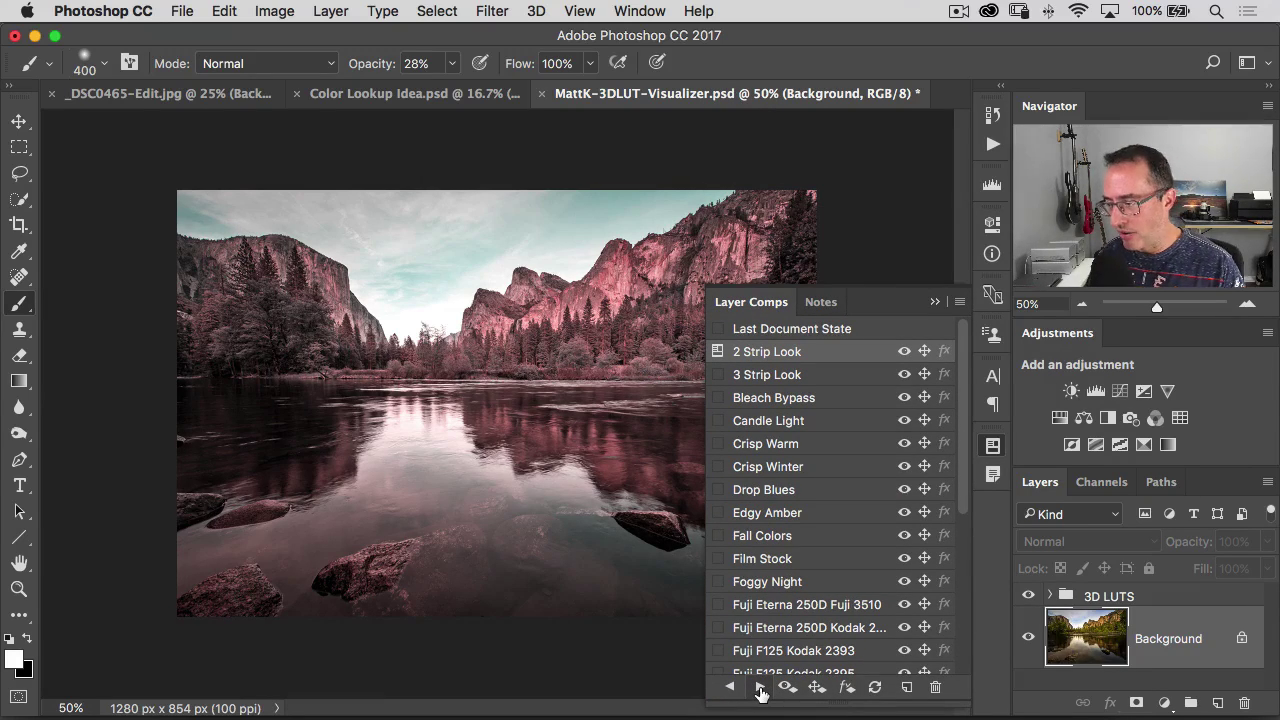
Step: Step through each layer comp from 3 Strip Look to Kodak 5218 Kodak 2383
left_click(761, 688)
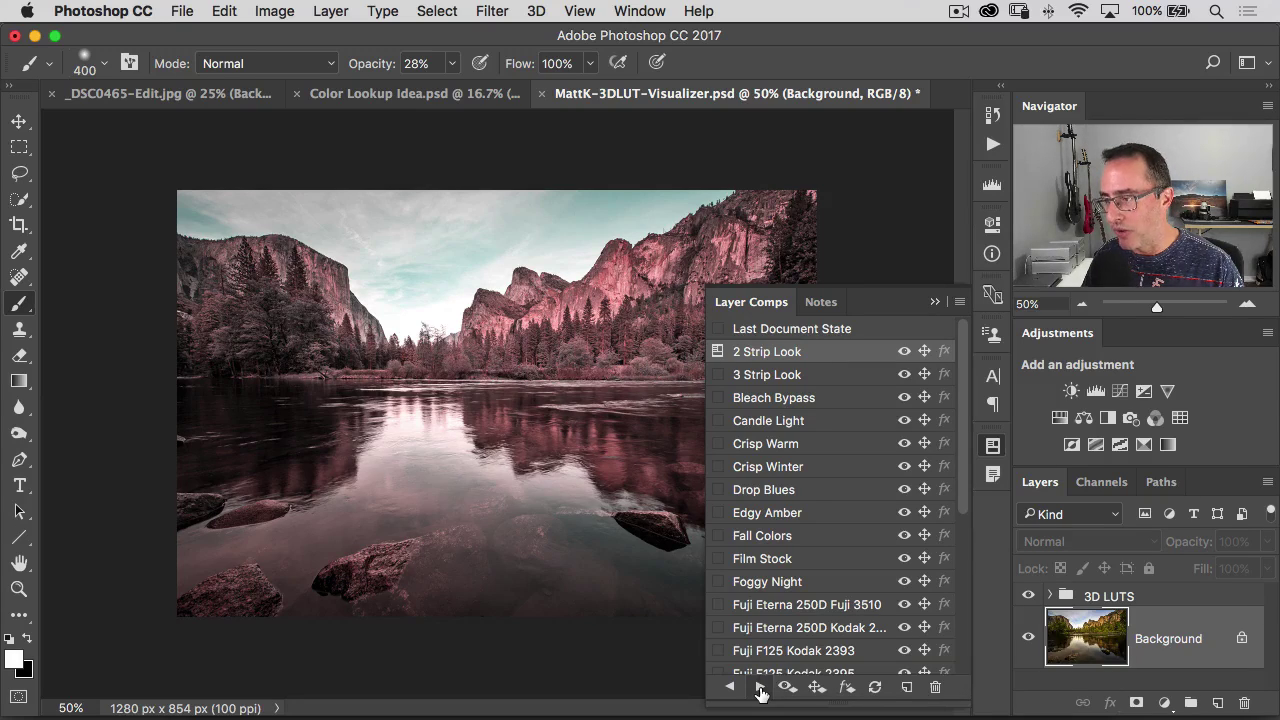
left_click(761, 688)
left_click(761, 688)
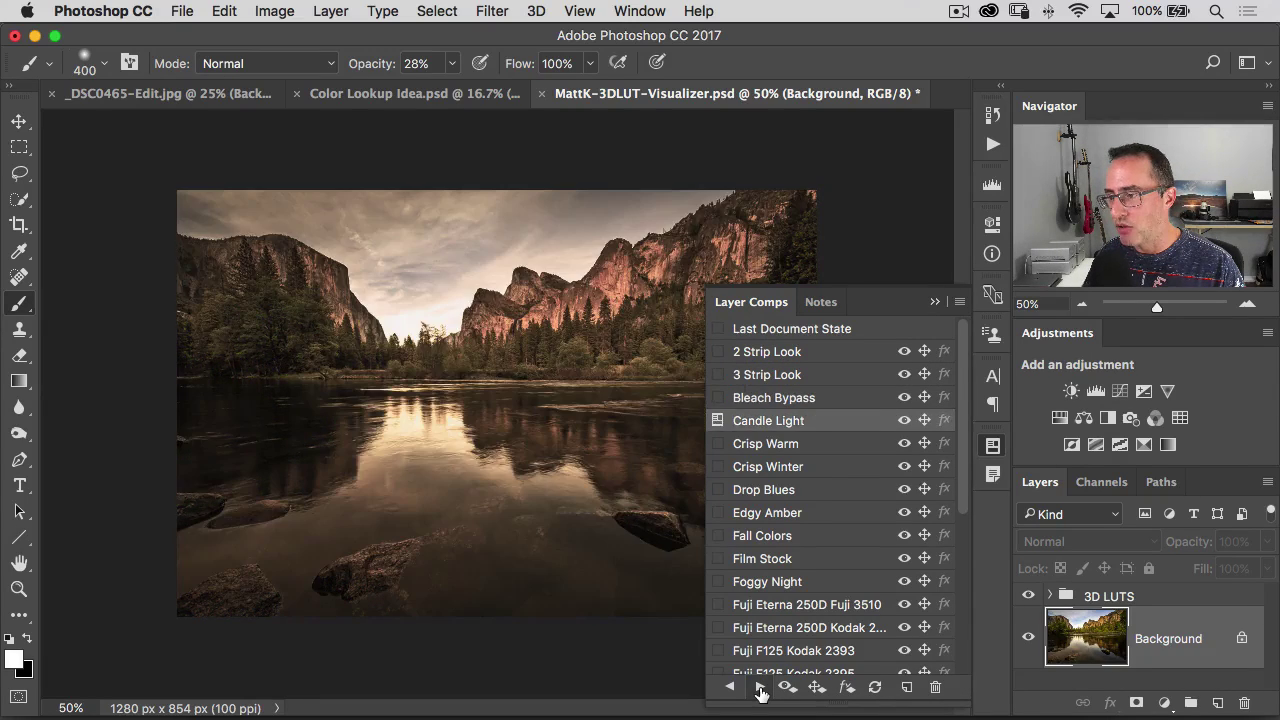
left_click(761, 688)
left_click(761, 688)
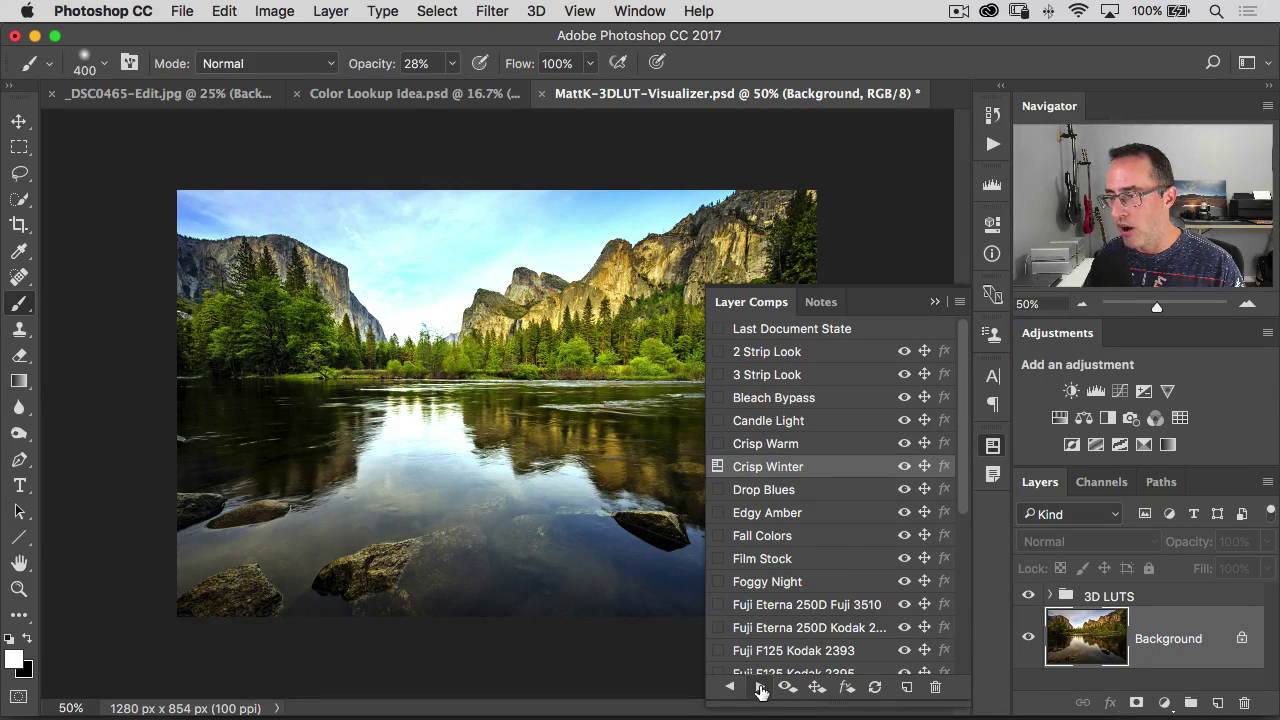
left_click(761, 688)
left_click(761, 688)
left_click(761, 688)
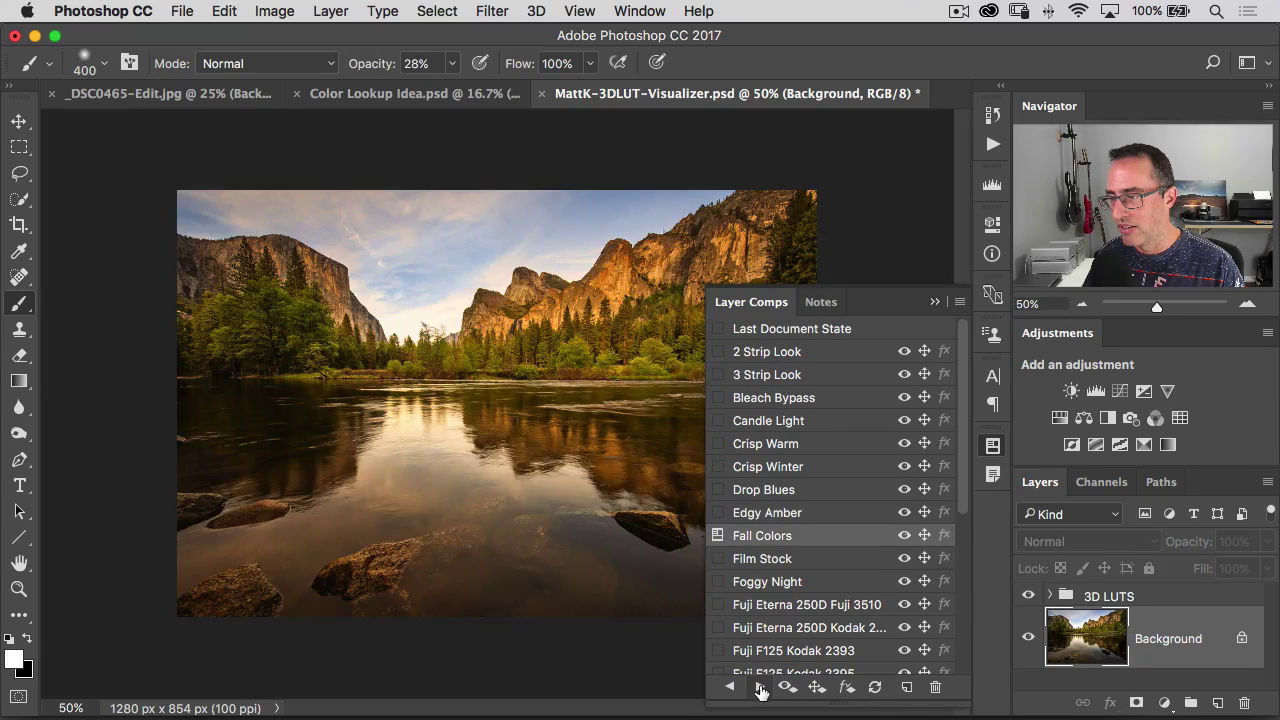
left_click(761, 688)
left_click(761, 688)
left_click(761, 688)
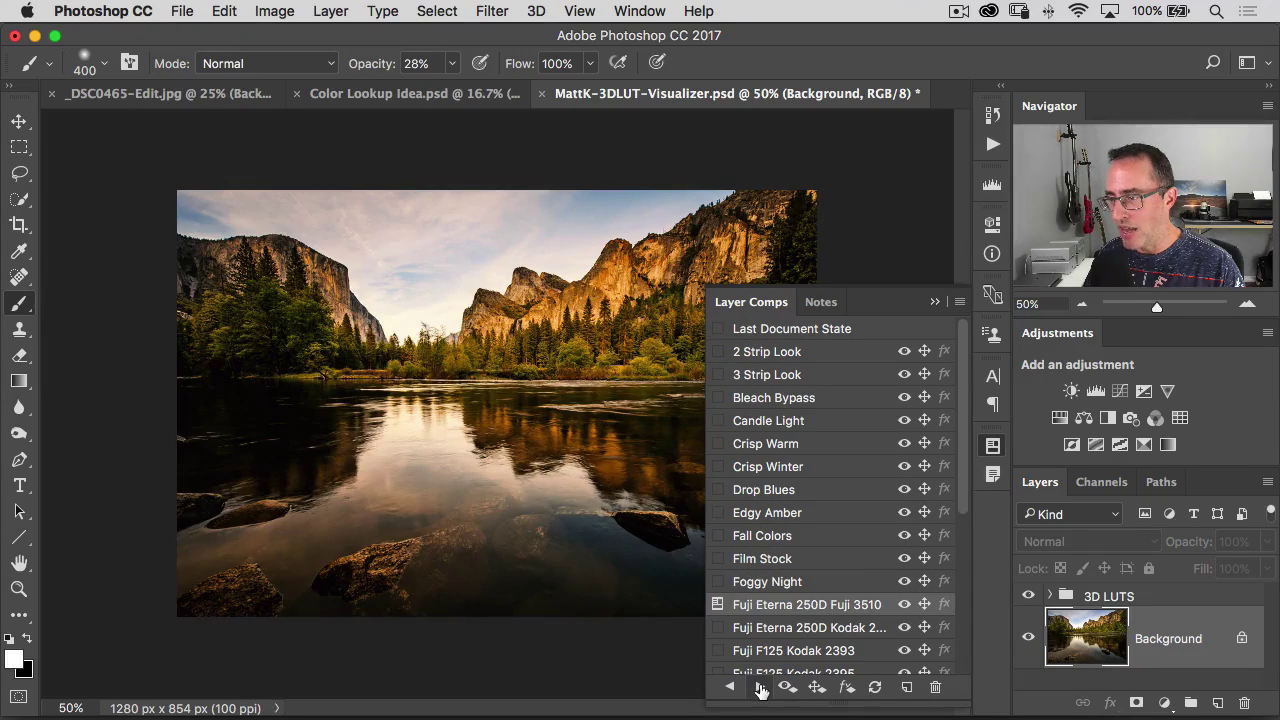
left_click(761, 688)
left_click(761, 688)
left_click(761, 688)
left_click(761, 688)
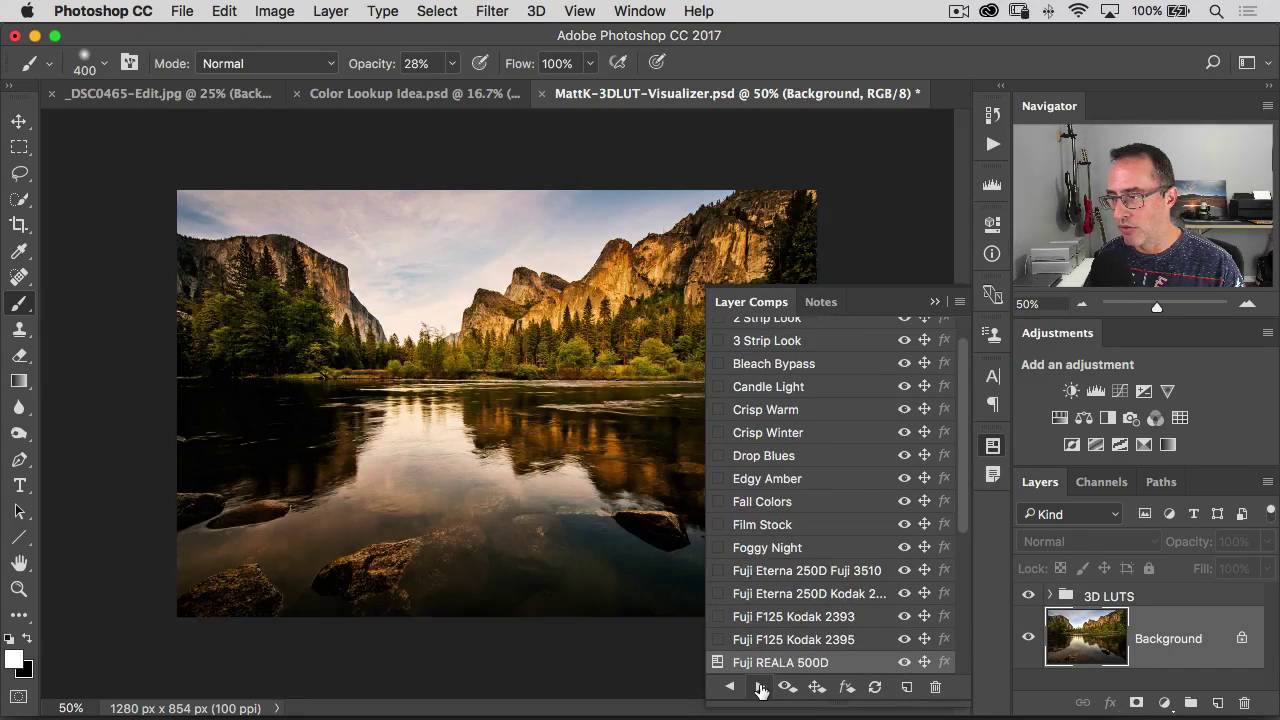
left_click(761, 688)
left_click(761, 688)
left_click(761, 688)
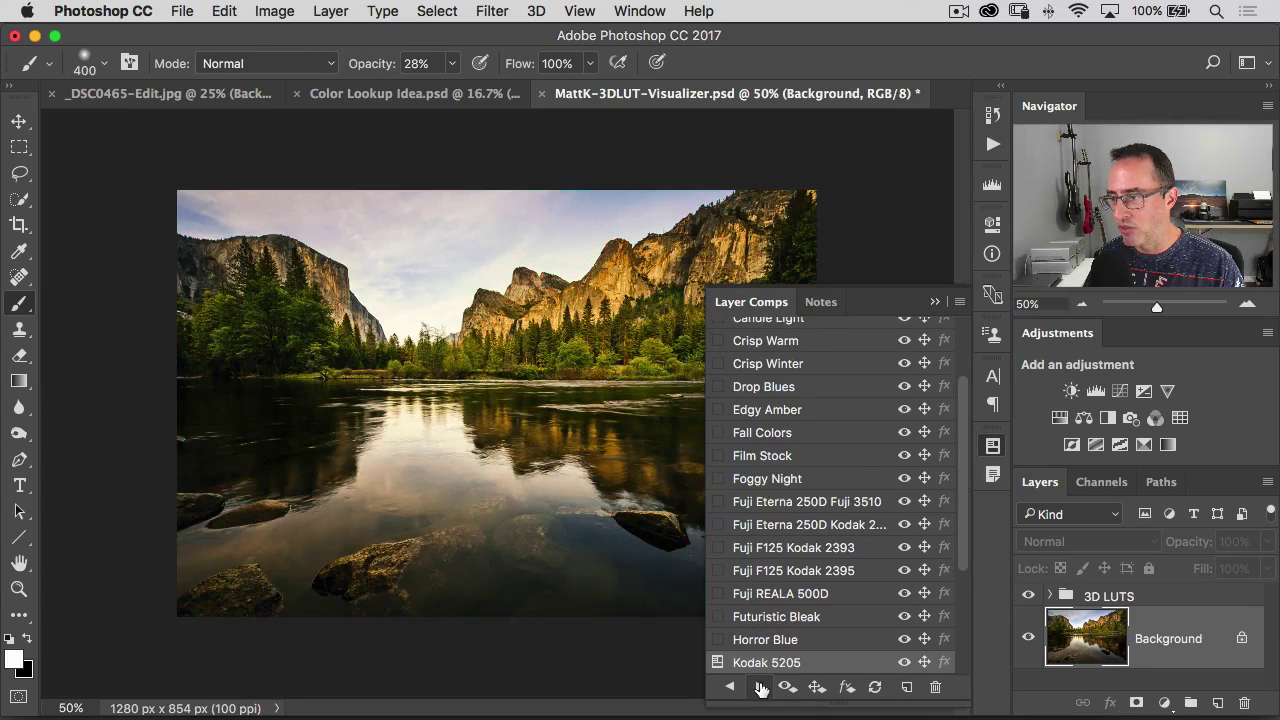
left_click(761, 688)
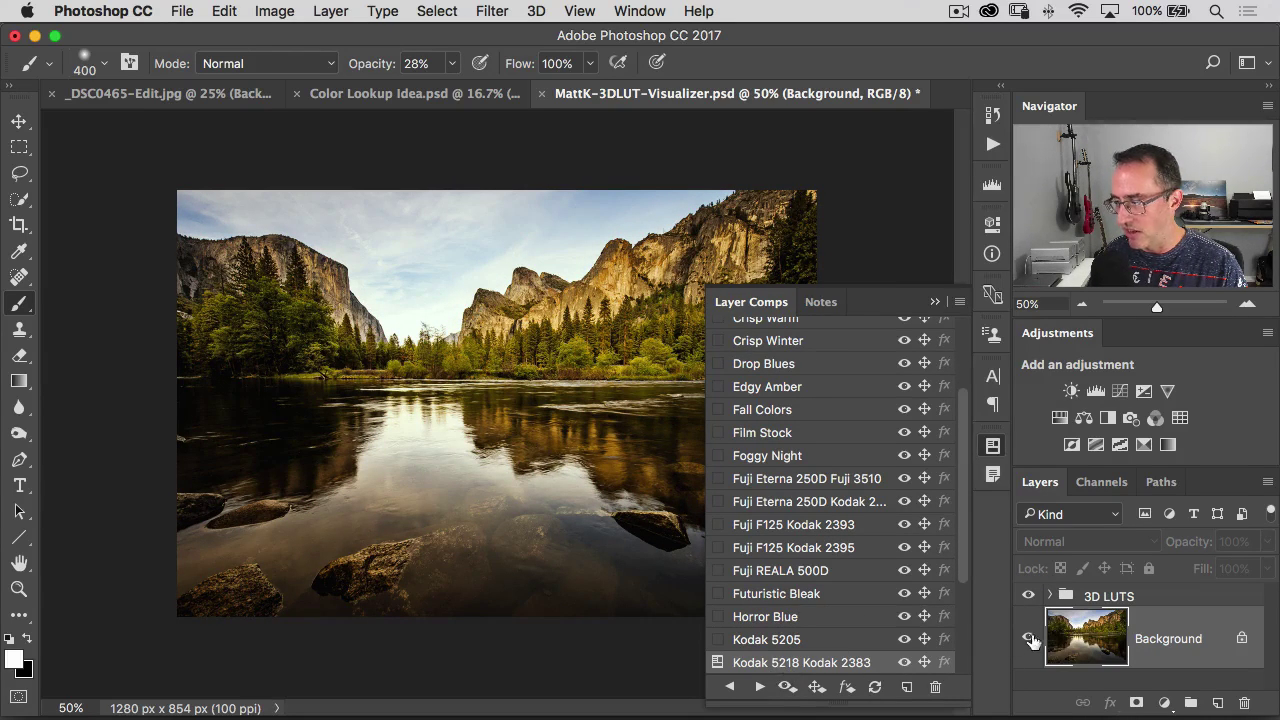
Step: Expand the 3D LUTS group and scroll down through its Color Lookup layers
left_click(1050, 598)
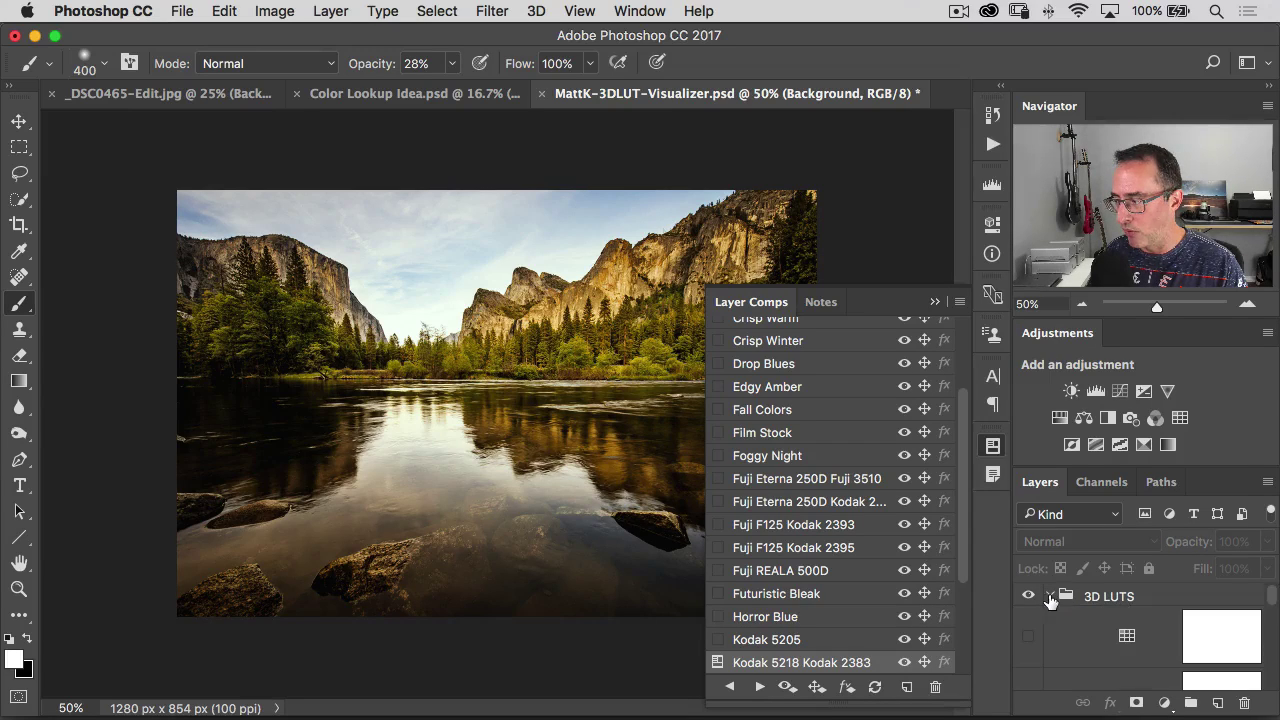
scroll(1104, 628, "down", 3)
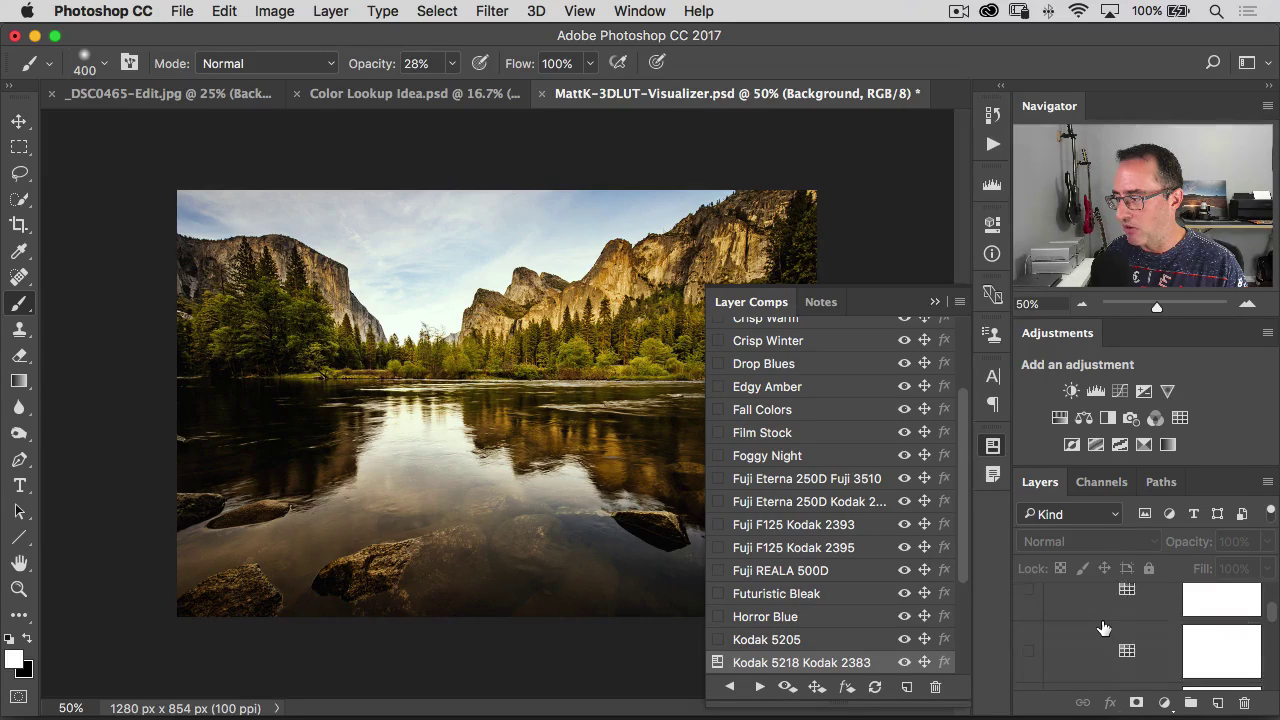